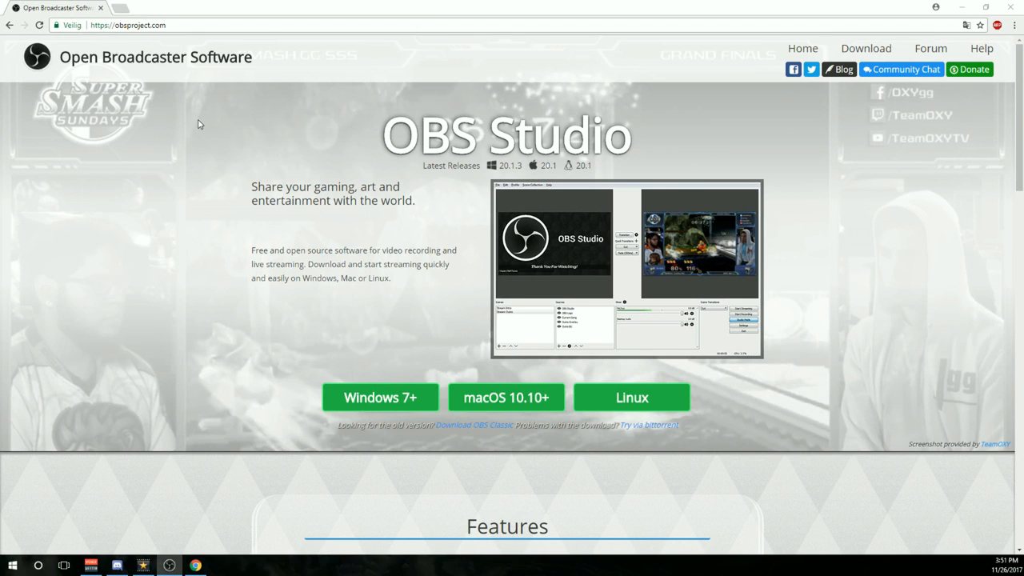
- Reload the OBS Studio website and start downloading the Windows 7+ installer
left_click(39, 25)
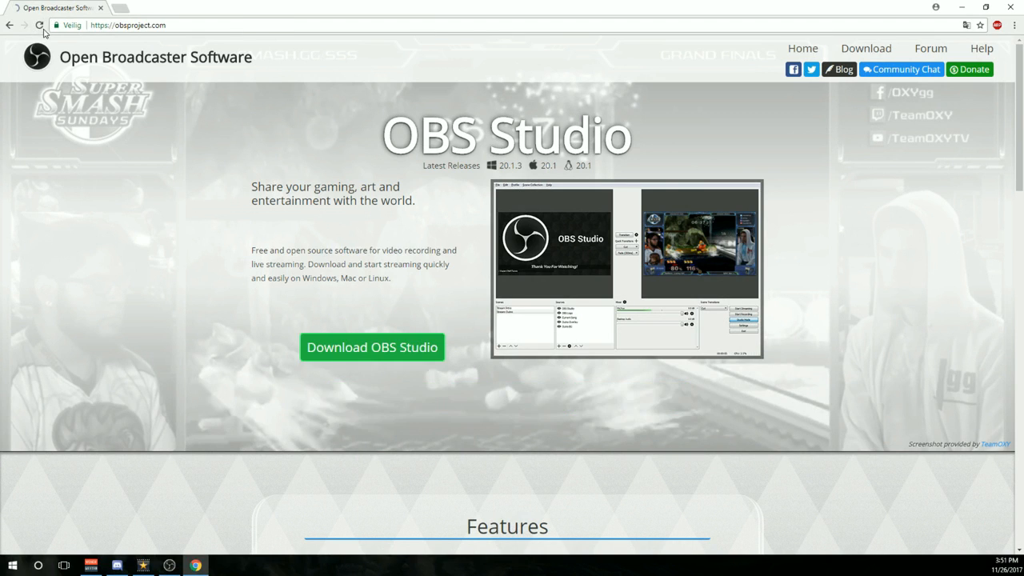
left_click(384, 364)
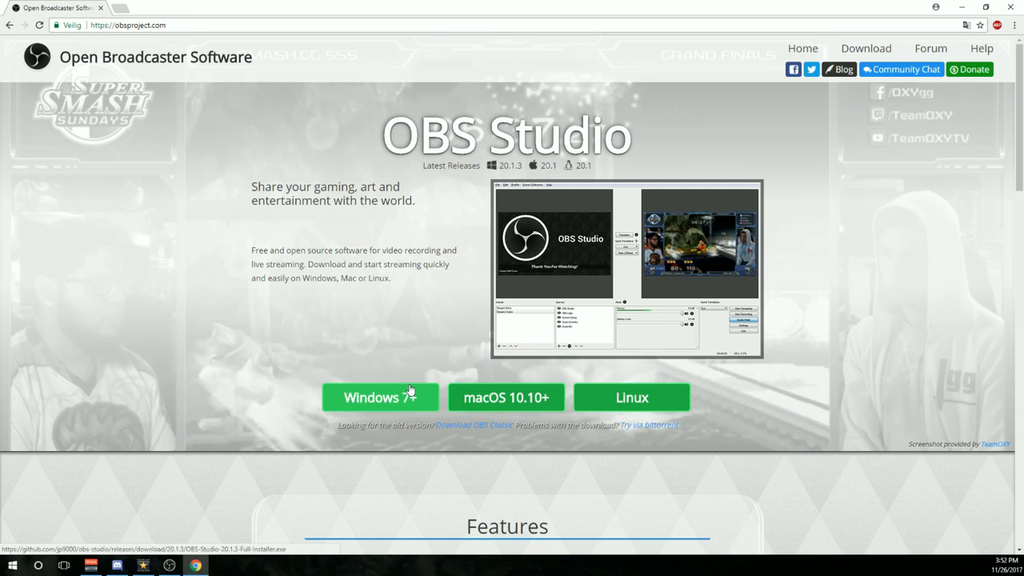
left_click(426, 404)
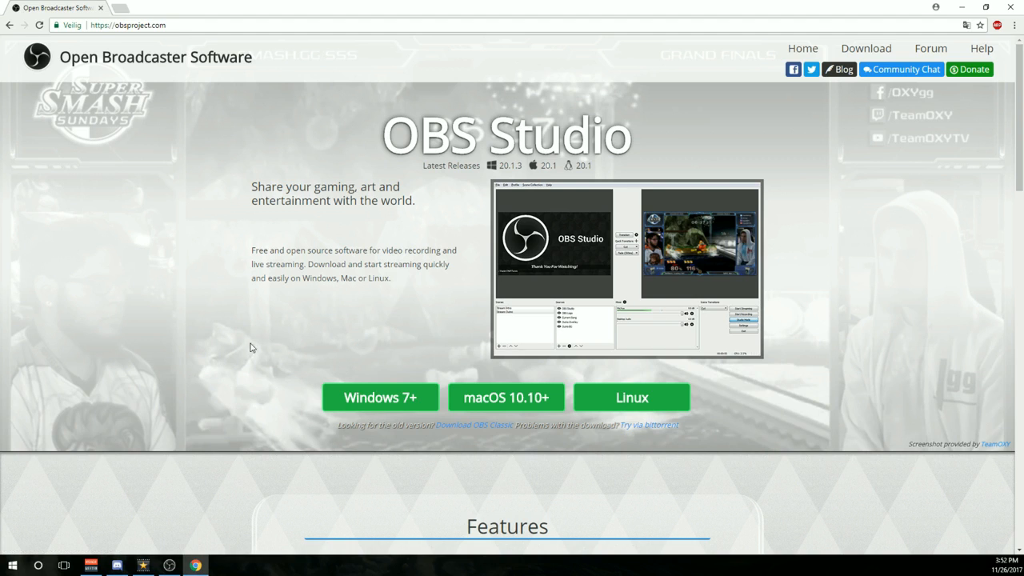
left_click(400, 408)
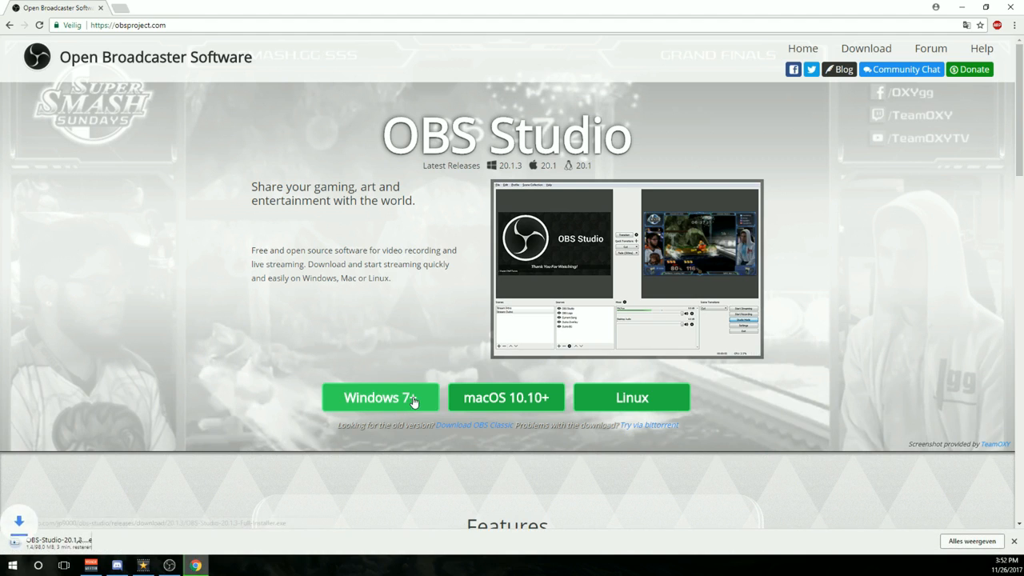
- Cancel the OBS Studio installer download and open the browser's downloads list
left_click(109, 542)
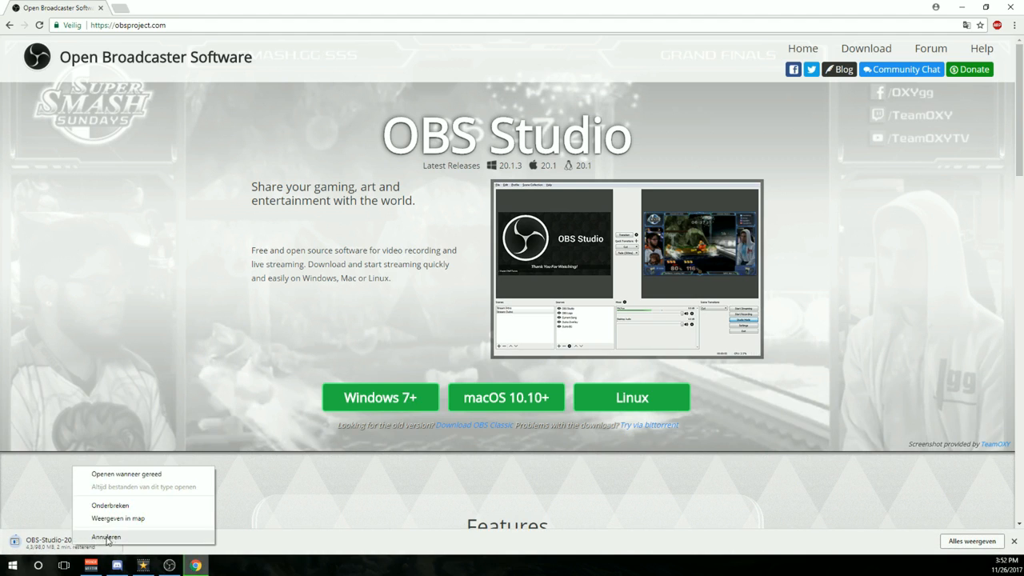
left_click(110, 537)
right_click(64, 544)
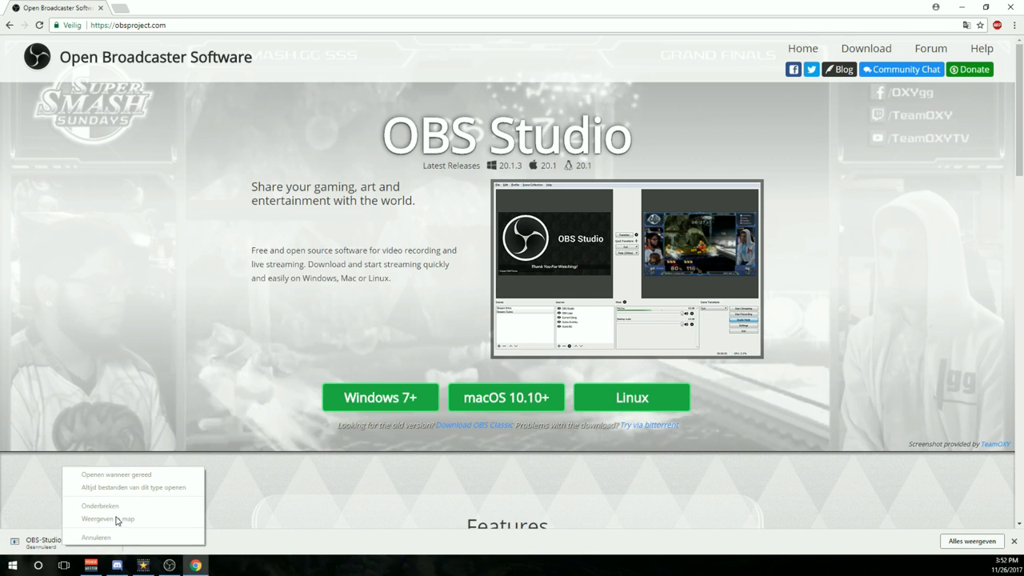
left_click(728, 238)
left_click(1013, 26)
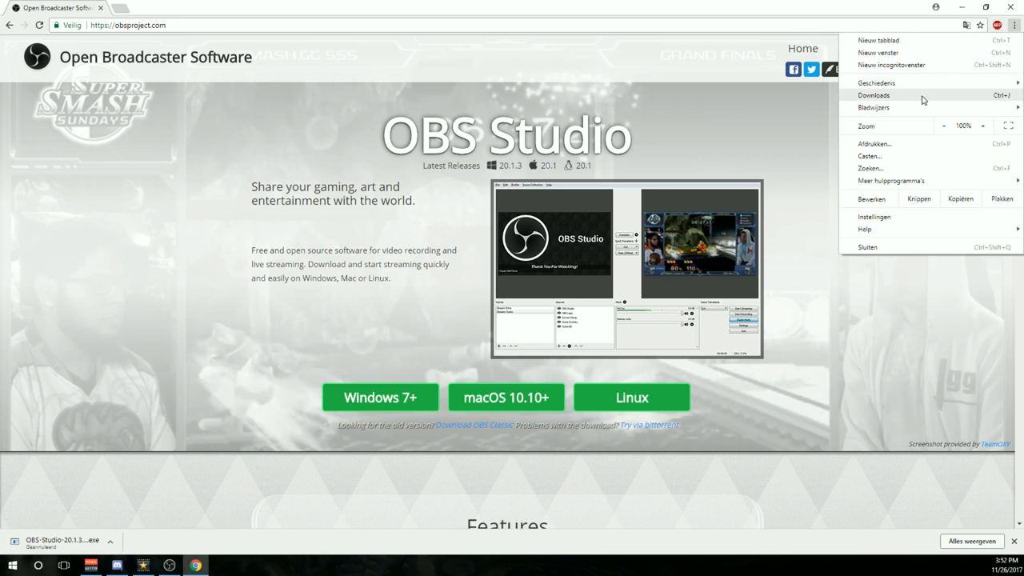
left_click(923, 100)
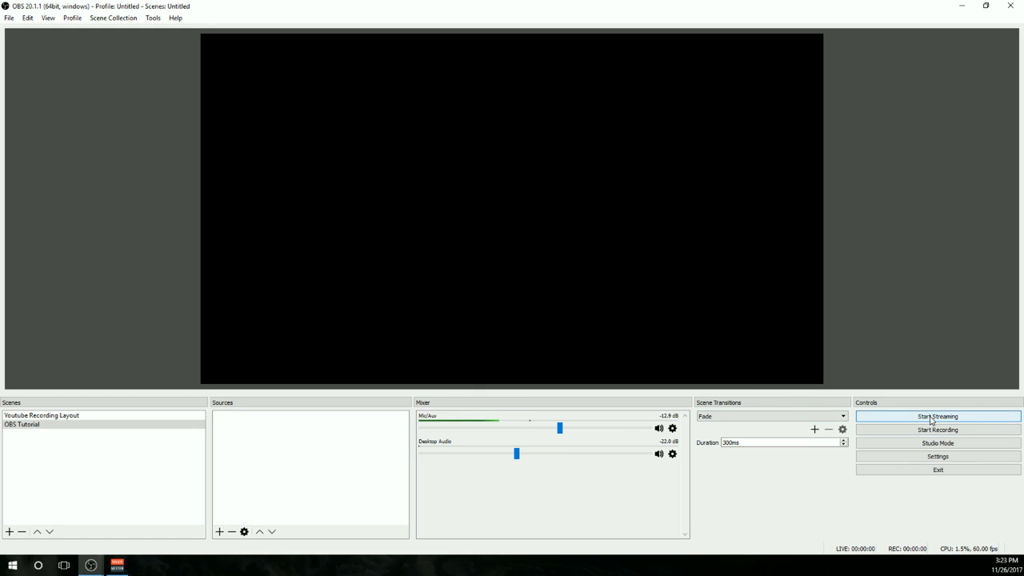
- In OBS, view the Youtube Recording Layout scene and its display capture, and return to the OBS Tutorial scene
left_click(954, 445)
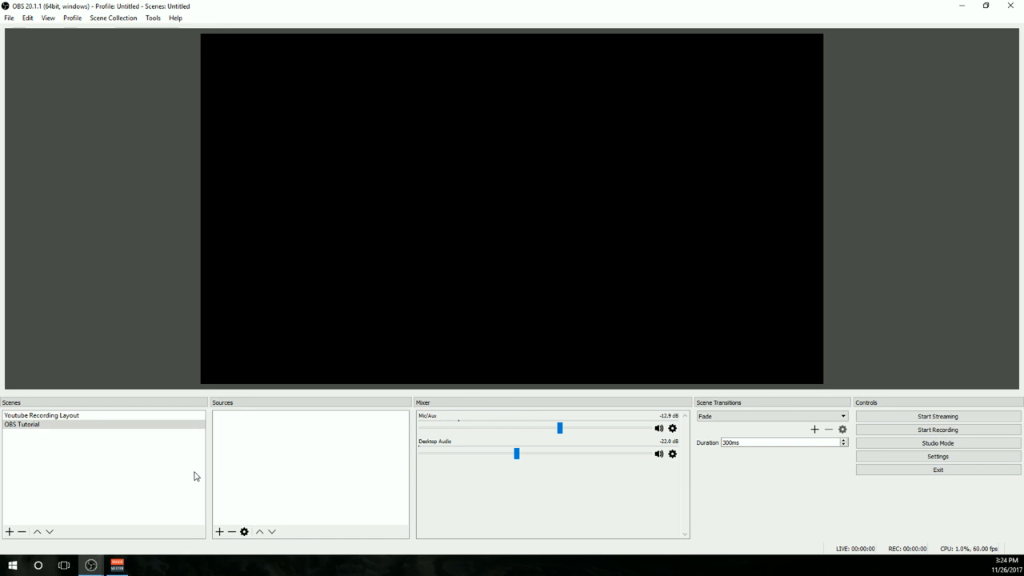
left_click(40, 425)
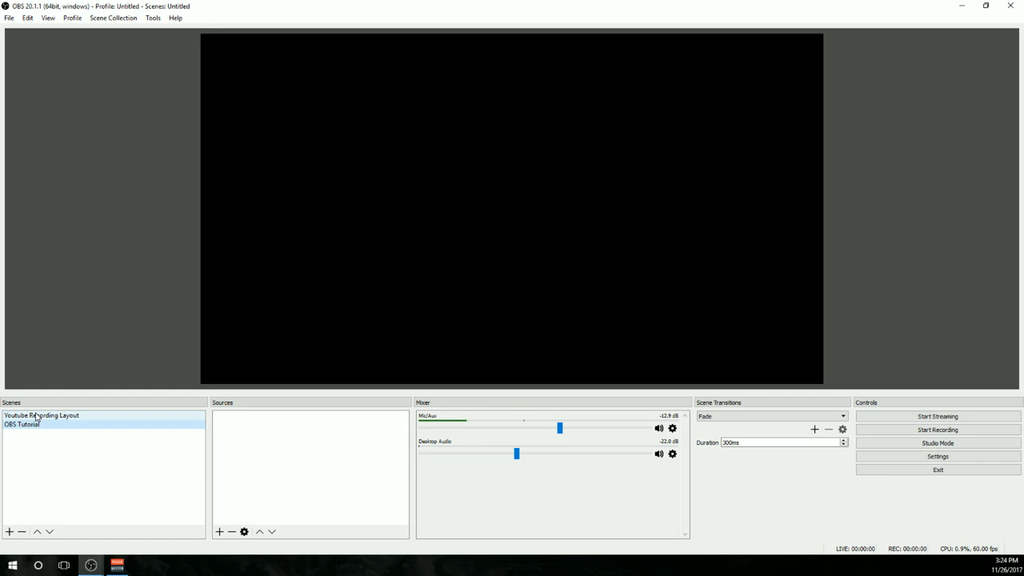
left_click(60, 416)
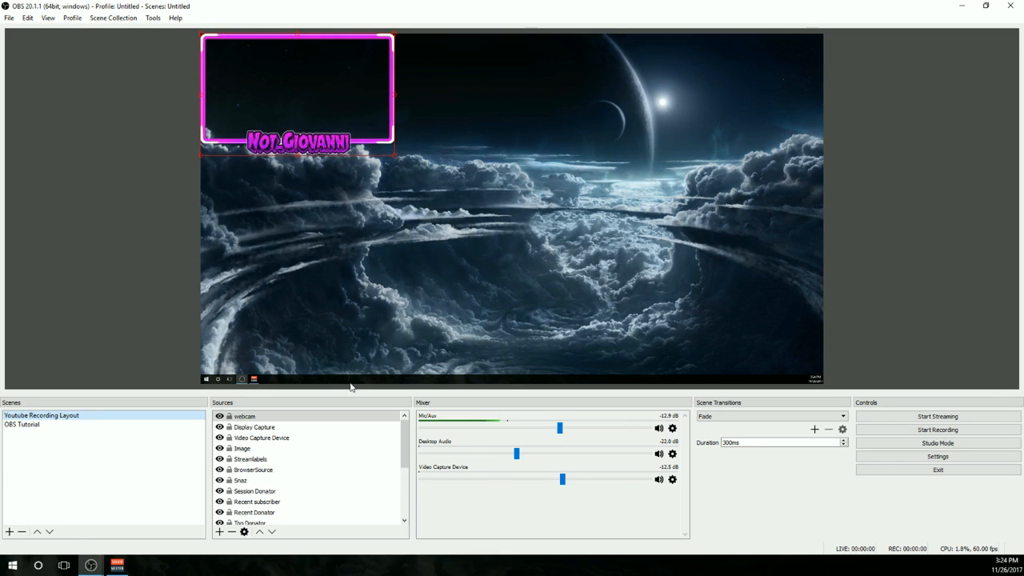
left_click(567, 184)
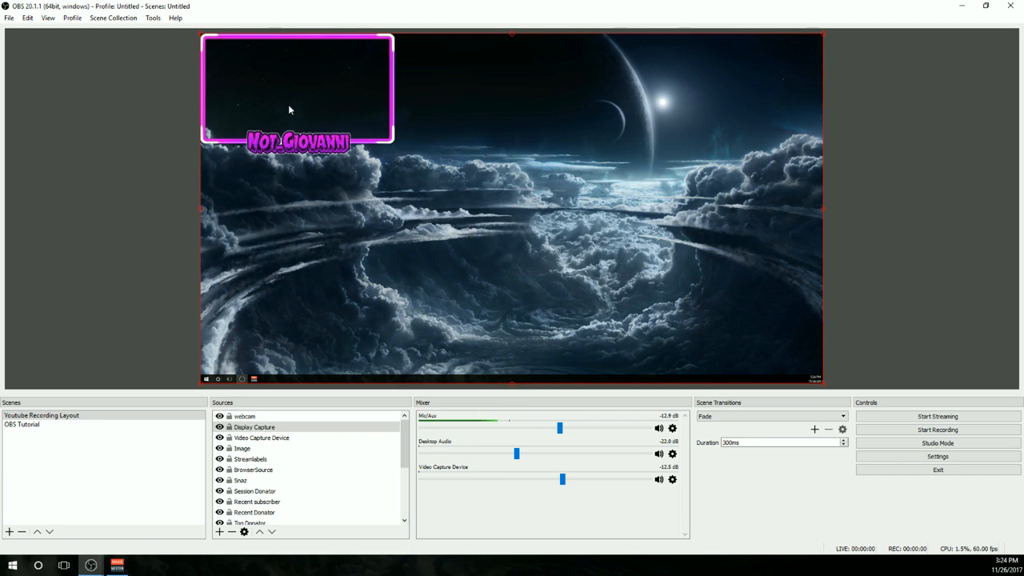
left_click(33, 425)
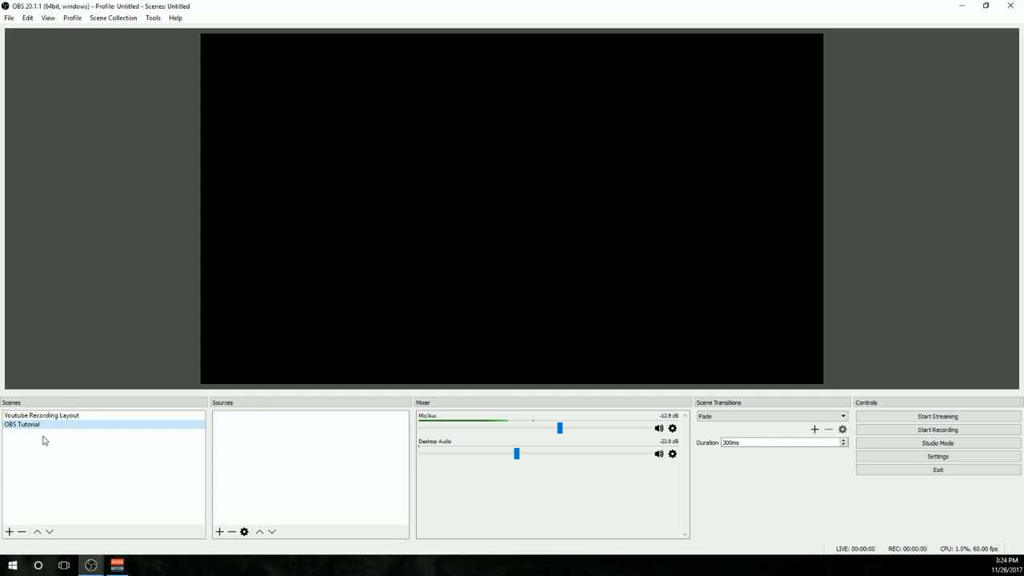
- Try to add a new scene named OBS Tutorial
left_click(9, 531)
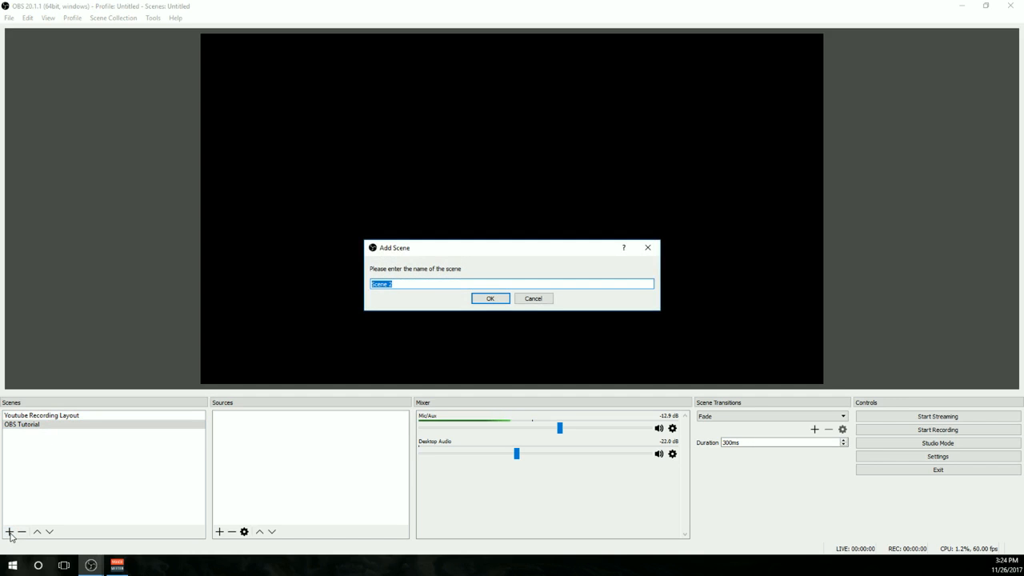
type("OBS Tutorial")
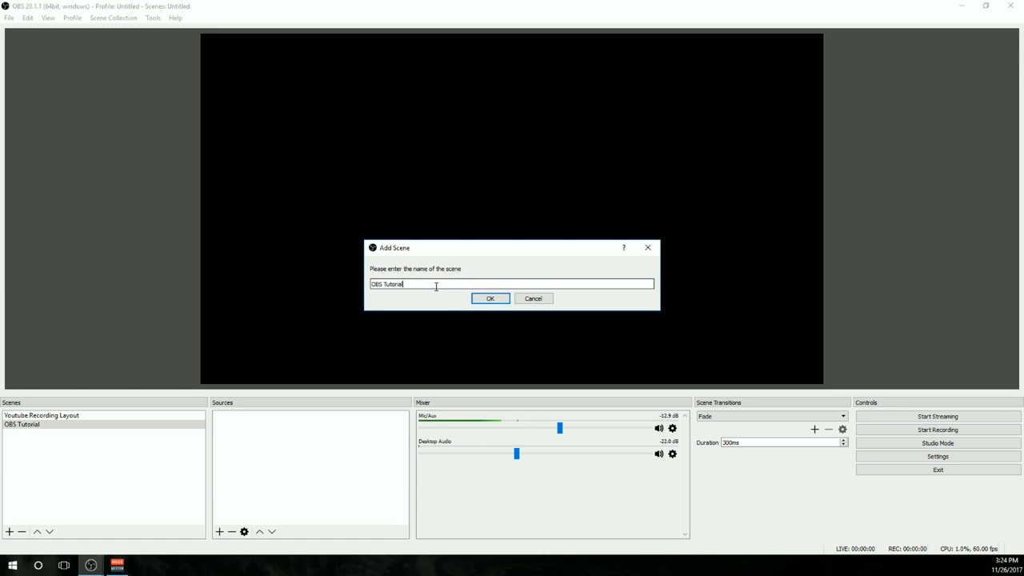
key("Return")
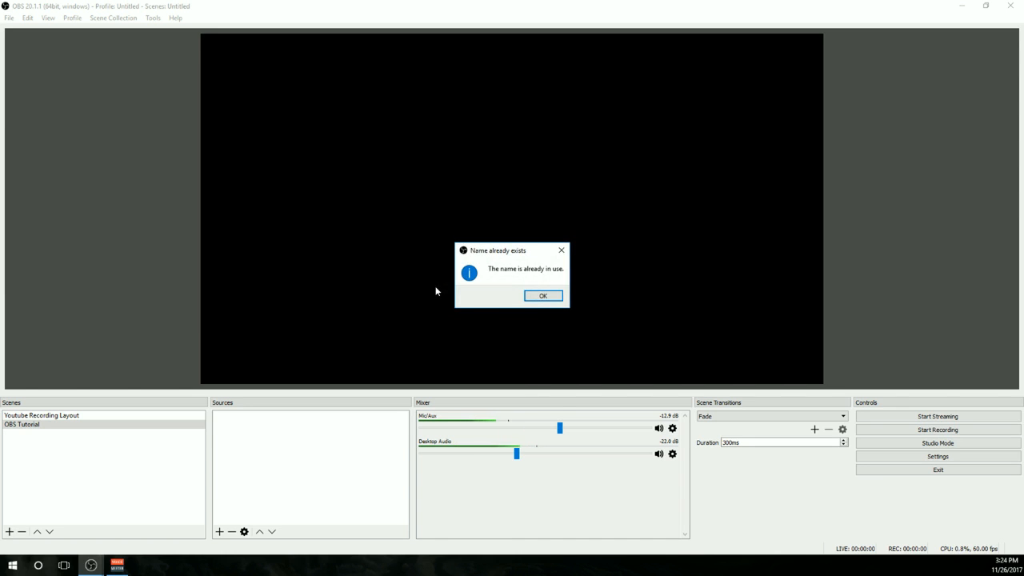
left_click(543, 295)
- Name the new scene Obs Tutorial (2) and add it
left_click_drag(508, 284, 168, 284)
type("Obs T")
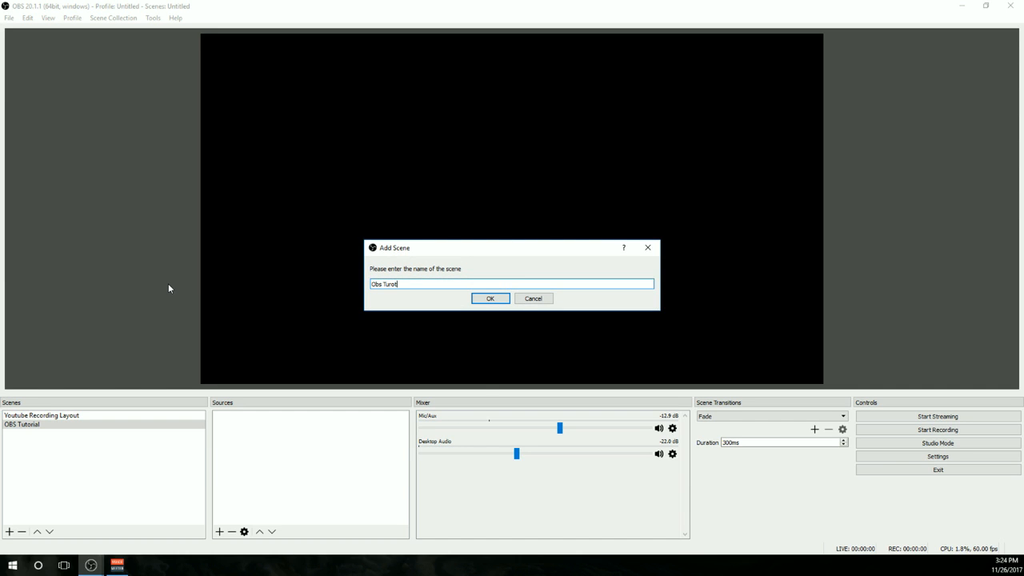
type("urot")
key("BackSpace")
key("BackSpace")
key("BackSpace")
key("BackSpace")
type("utorial (2)")
key("Return")
- Delete the original OBS Tutorial scene and confirm its removal
left_click(45, 426)
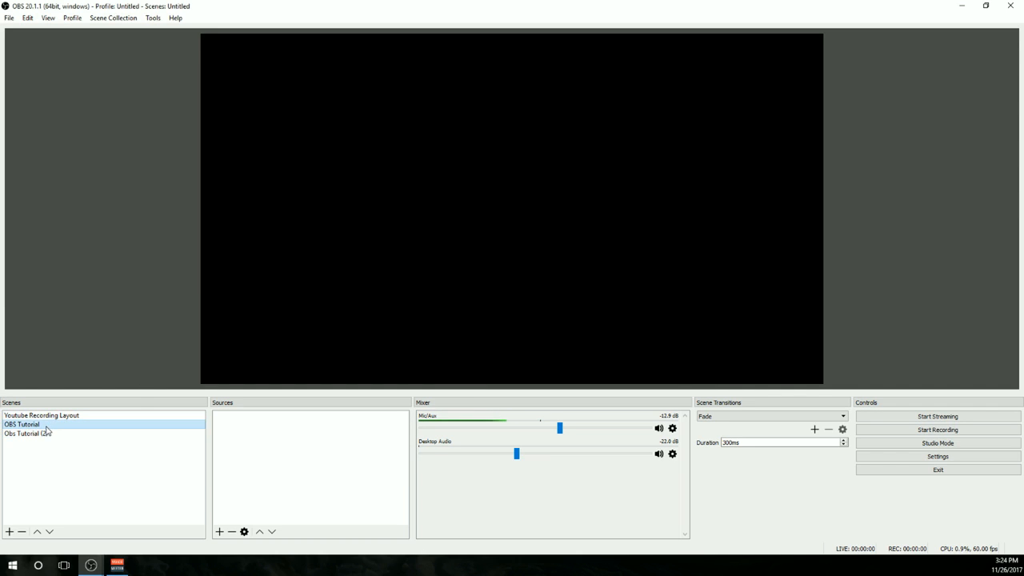
key("Delete")
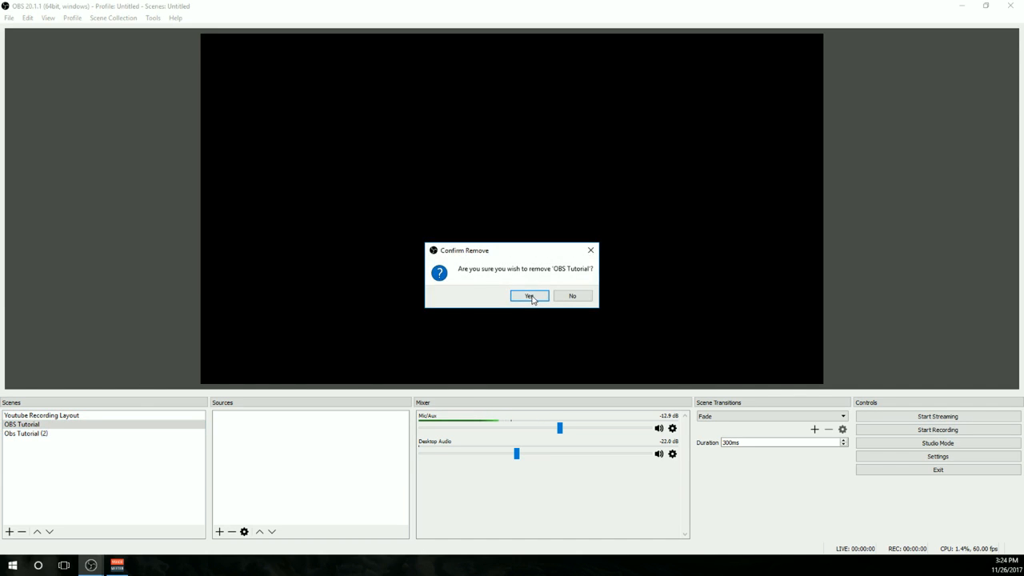
key("Return")
- Rename the Obs Tutorial (2) scene as Obs Tutorial
right_click(46, 427)
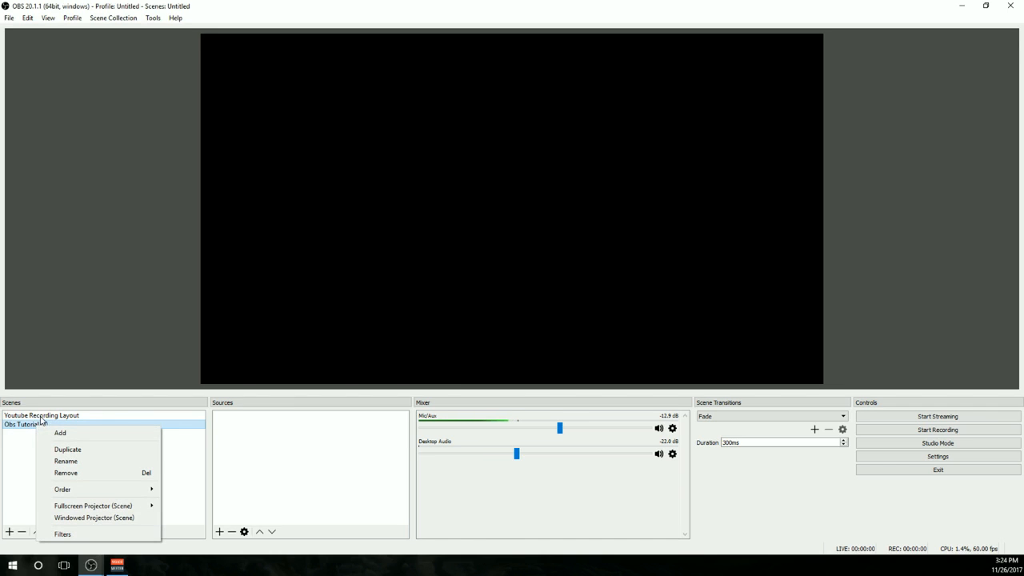
left_click(78, 461)
key("BackSpace")
key("BackSpace")
key("BackSpace")
key("BackSpace")
key("Return")
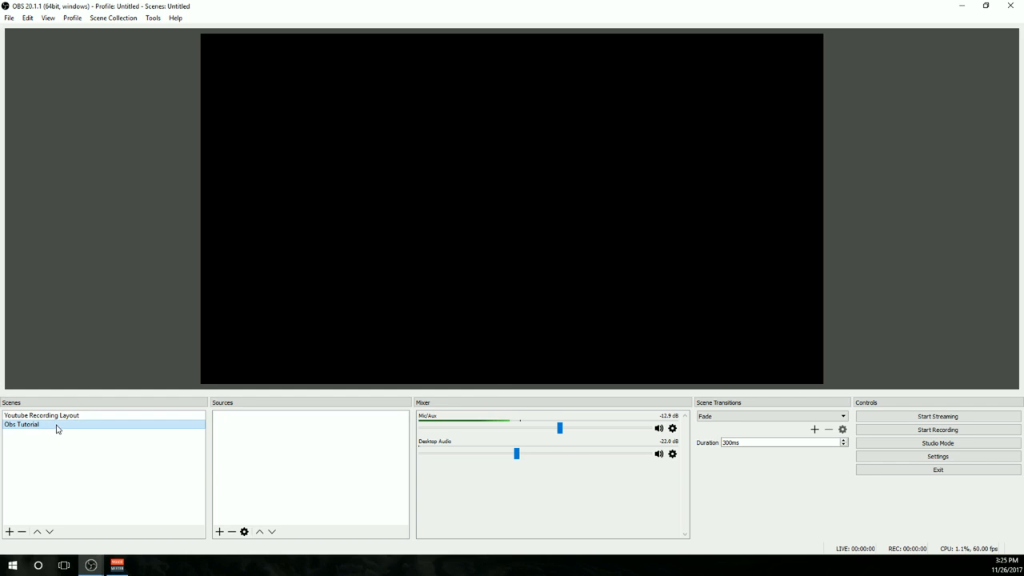
- View the Youtube Recording Layout scene, return to Obs Tutorial and add a new Display Capture source named Display
left_click(104, 417)
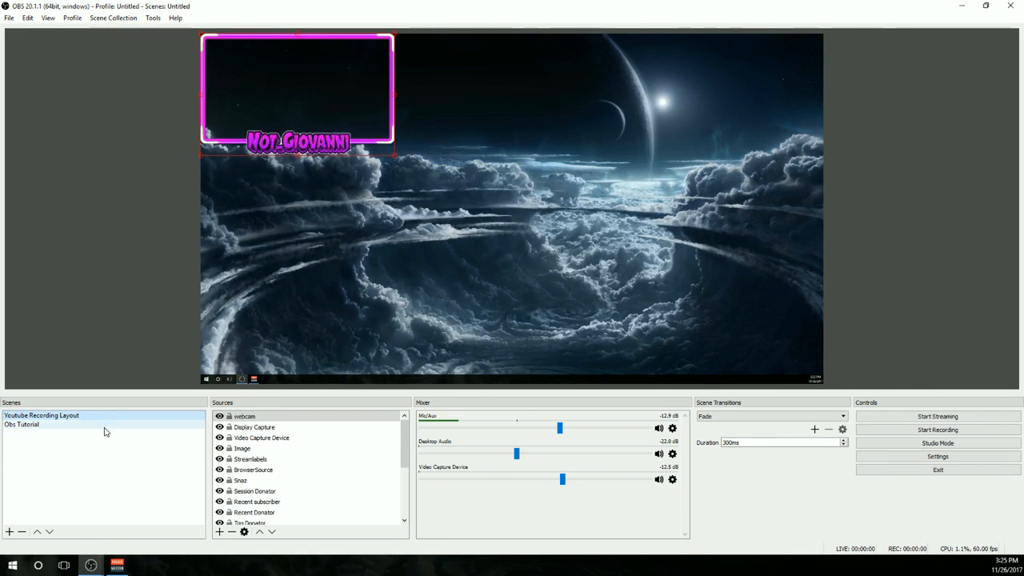
left_click(105, 427)
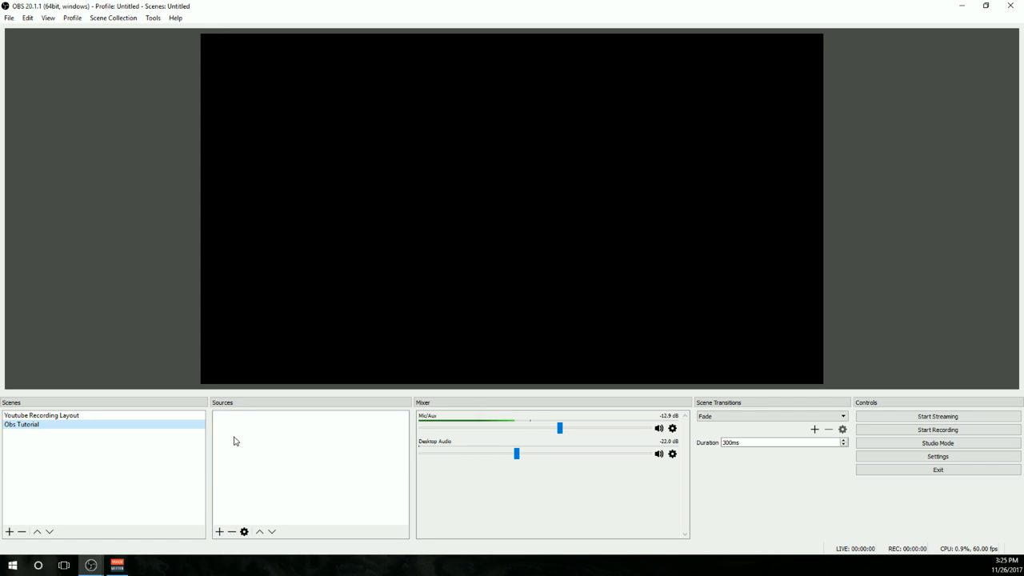
left_click(219, 532)
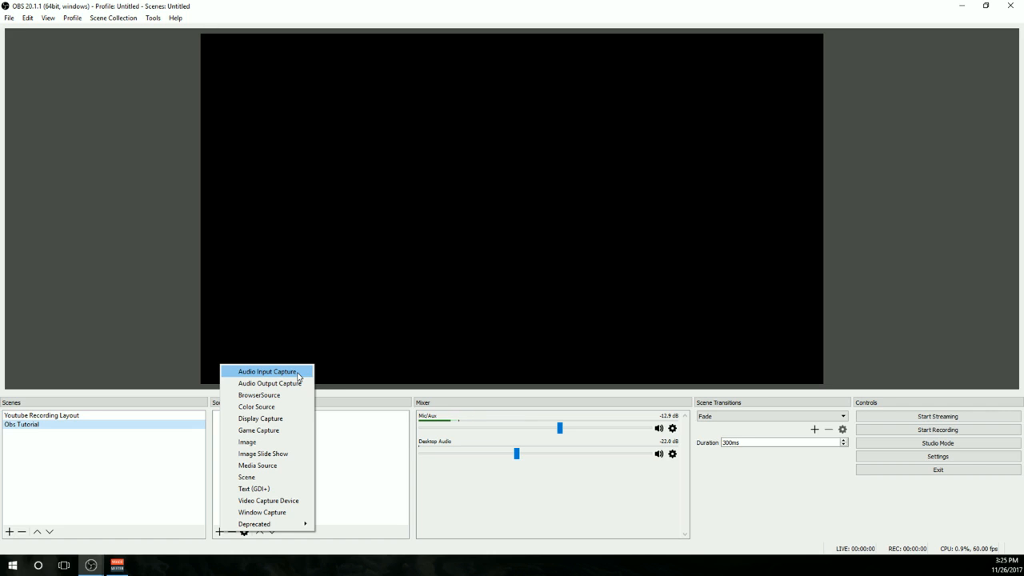
left_click(268, 424)
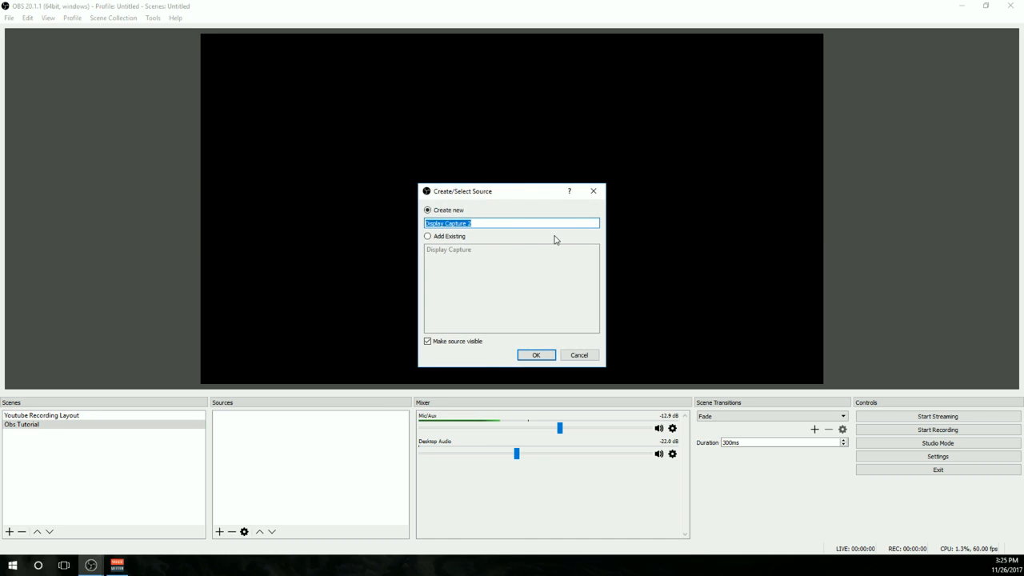
type("Dis")
key("Return")
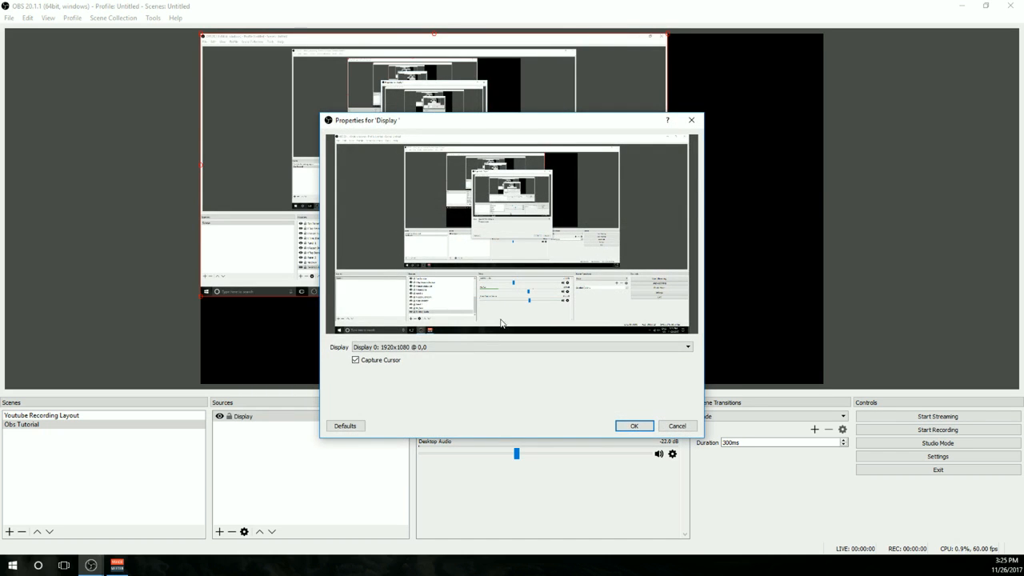
- Set the Display source to capture Display 1: 2560x1440 and accept its properties
left_click(464, 348)
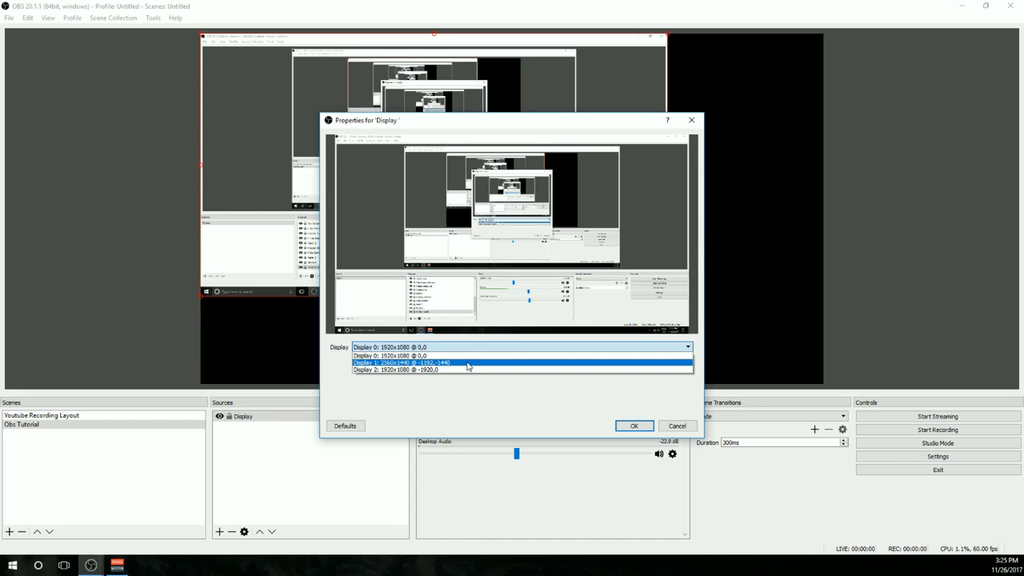
left_click(468, 366)
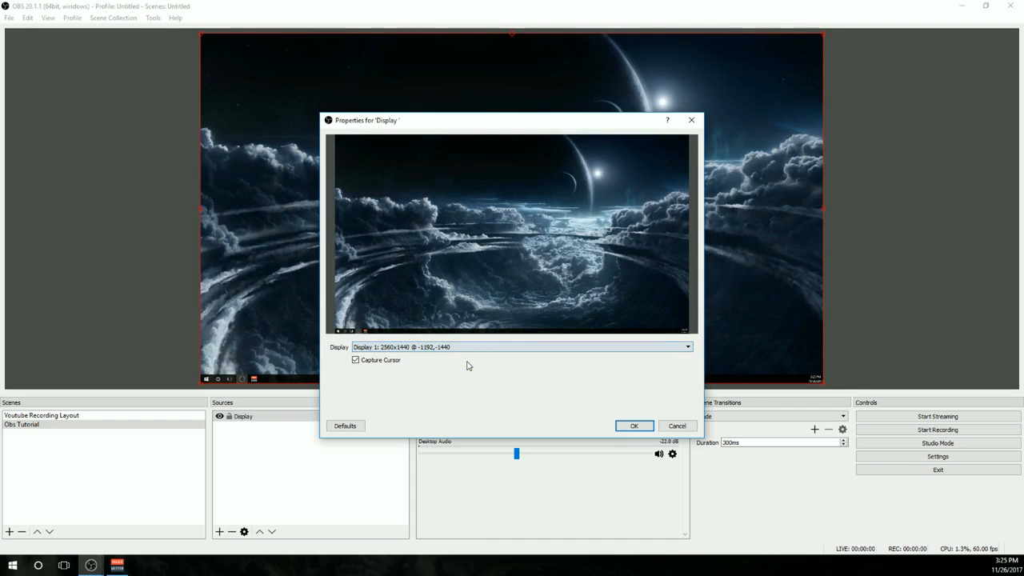
left_click(632, 426)
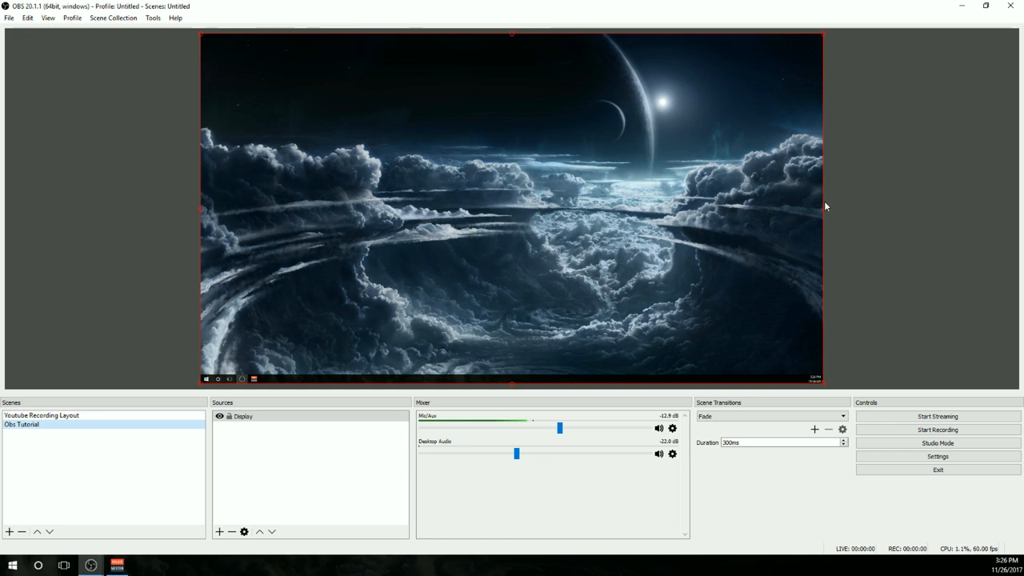
- Try resizing the display capture from its right edge and shifting it within the preview, restoring it to the full canvas
mouse_move(824, 210)
left_mouse_down()
mouse_move(601, 211)
mouse_move(815, 206)
left_mouse_up()
mouse_move(740, 202)
left_mouse_down()
mouse_move(751, 202)
mouse_move(738, 202)
left_mouse_up()
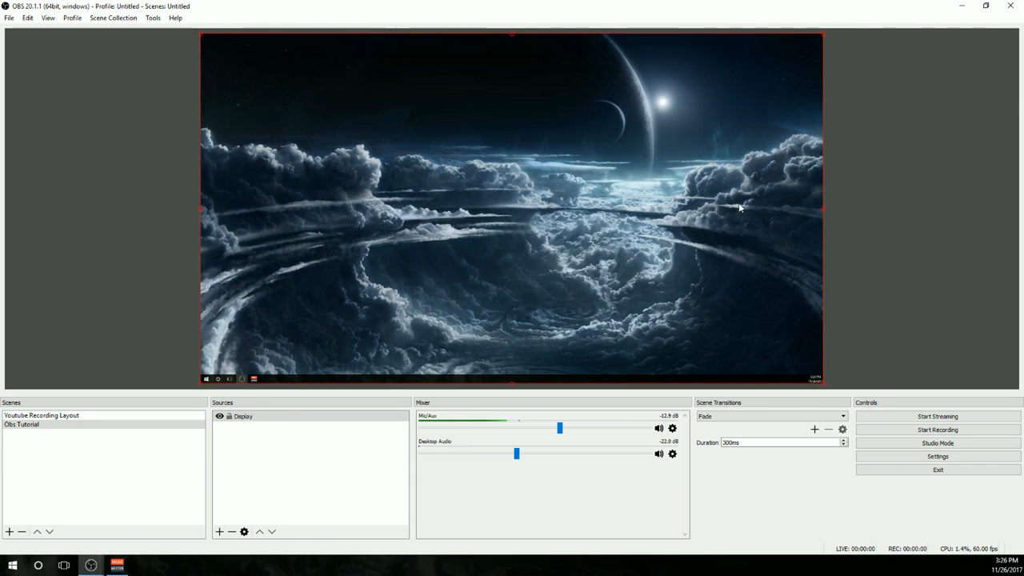
left_click(852, 157)
left_click(504, 112)
mouse_move(536, 230)
left_mouse_down()
mouse_move(523, 114)
mouse_move(536, 157)
mouse_move(588, 203)
mouse_move(534, 231)
mouse_move(551, 230)
mouse_move(608, 295)
mouse_move(492, 206)
mouse_move(528, 230)
left_mouse_up()
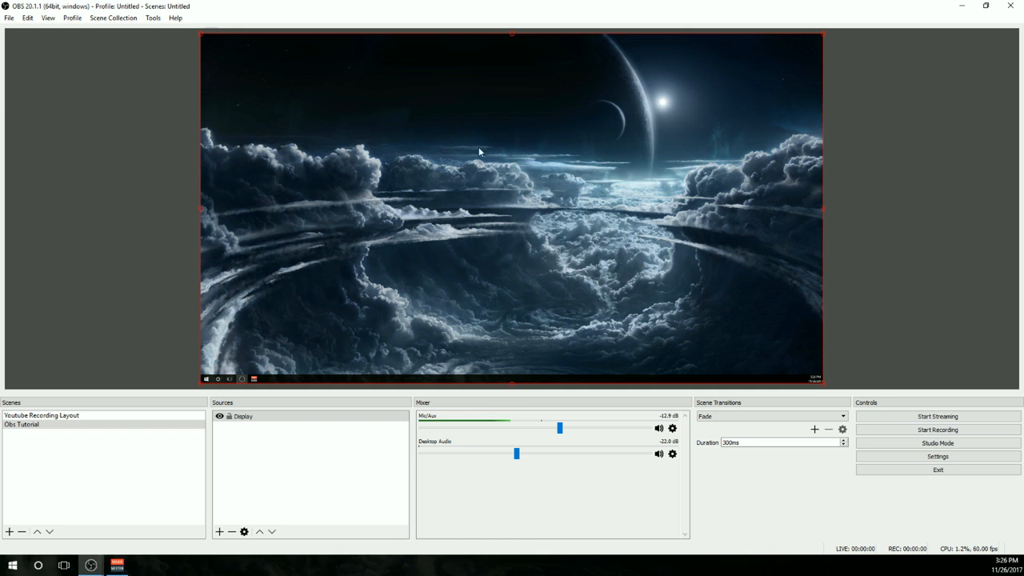
left_click_drag(819, 208, 824, 384)
mouse_move(605, 169)
left_mouse_down()
mouse_move(616, 178)
mouse_move(605, 160)
mouse_move(605, 171)
left_mouse_up()
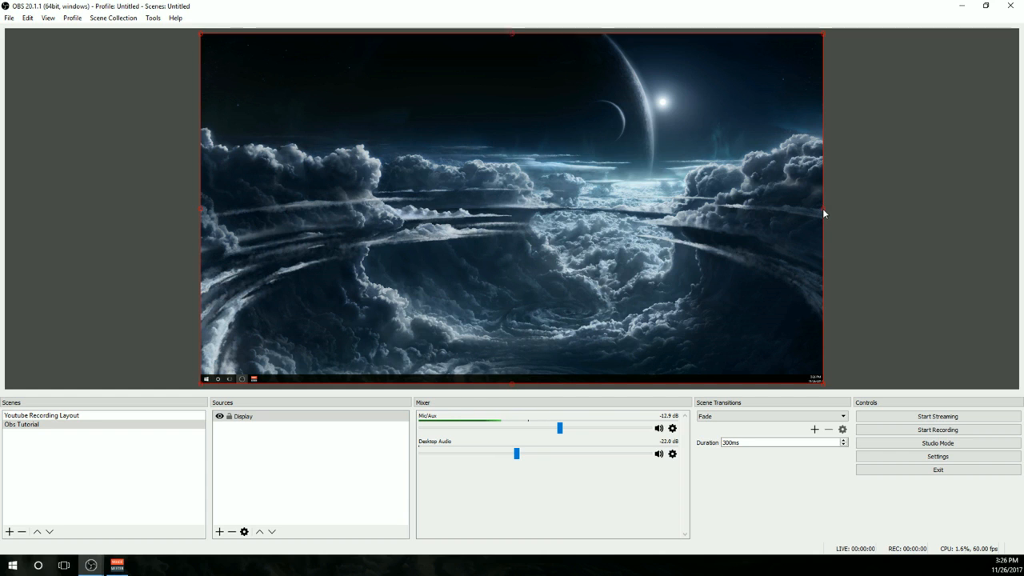
- Adjust the display capture's right, bottom and top edges and its lower-right corner so it fills the preview canvas
mouse_move(824, 211)
left_mouse_down()
mouse_move(324, 219)
mouse_move(823, 216)
left_mouse_up()
mouse_move(516, 384)
left_mouse_down()
mouse_move(492, 240)
mouse_move(501, 384)
left_mouse_up()
mouse_move(822, 387)
left_mouse_down()
mouse_move(556, 207)
mouse_move(617, 356)
mouse_move(613, 402)
mouse_move(629, 199)
mouse_move(514, 232)
mouse_move(727, 279)
mouse_move(560, 136)
mouse_move(451, 281)
mouse_move(589, 315)
mouse_move(686, 320)
mouse_move(805, 360)
mouse_move(831, 390)
mouse_move(821, 391)
left_mouse_up()
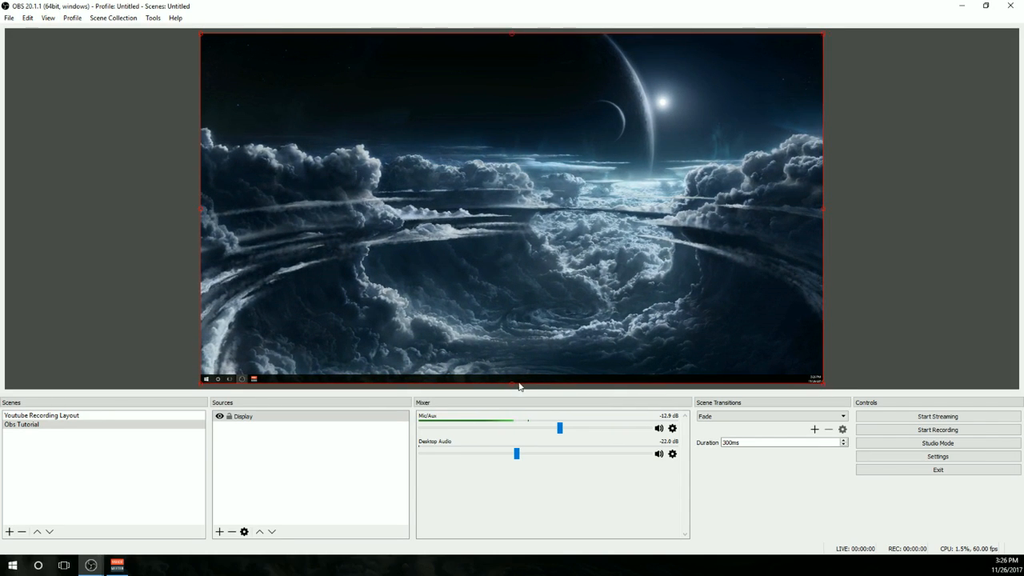
mouse_move(512, 390)
left_mouse_down()
mouse_move(515, 402)
mouse_move(520, 391)
left_mouse_up()
left_click(867, 124)
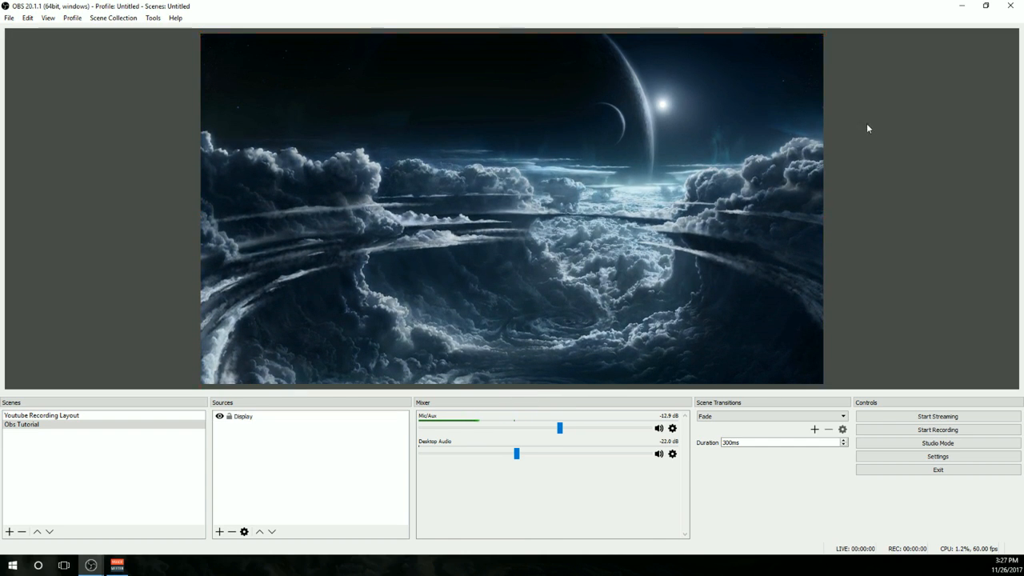
left_click(530, 324)
mouse_move(511, 35)
left_mouse_down()
mouse_move(510, 50)
mouse_move(511, 34)
left_mouse_up()
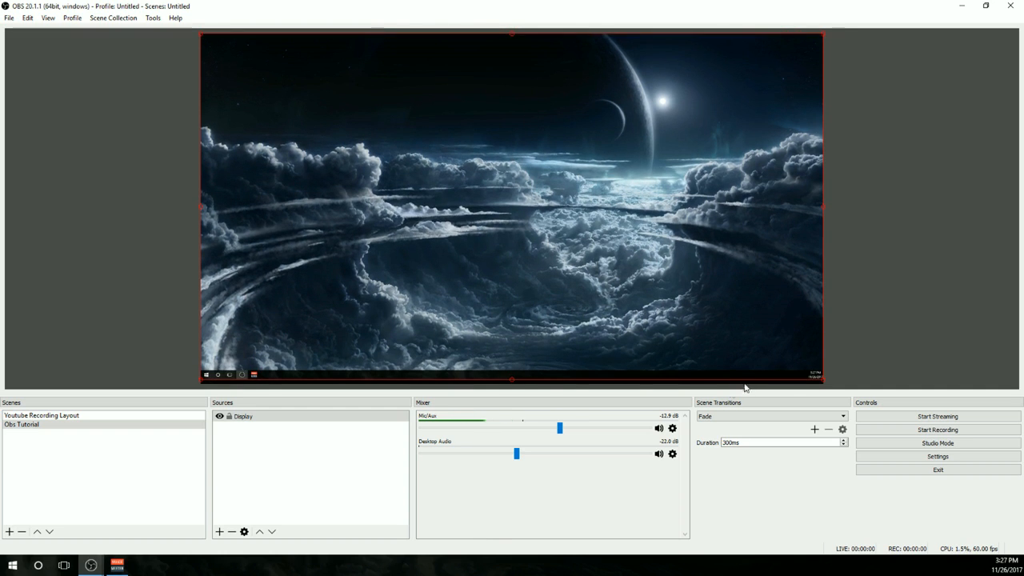
left_click_drag(823, 380, 825, 386)
left_click(856, 364)
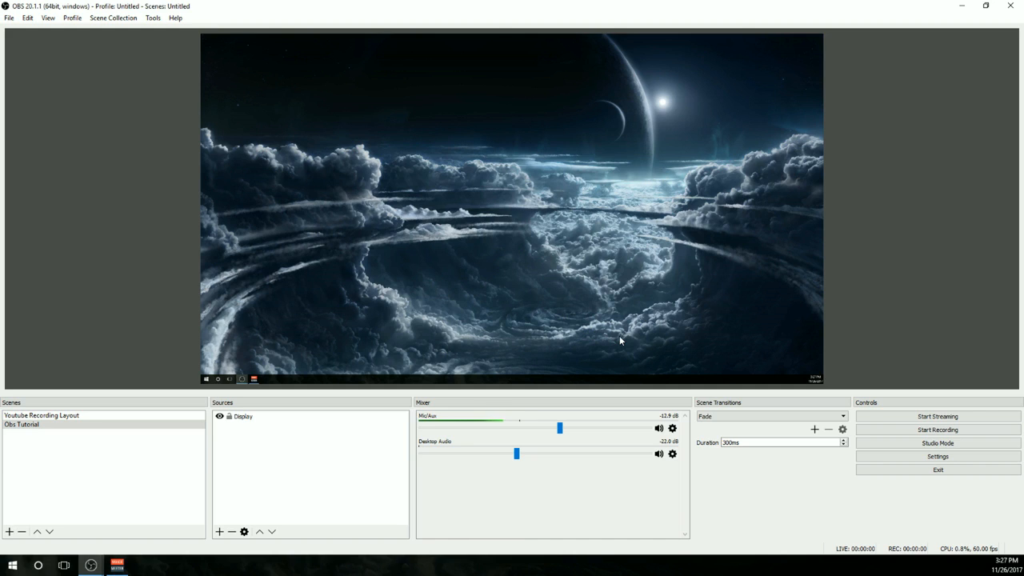
- Select the Display source, show the recordings folder in a maximized window to view the saved videos, and close it
left_click(297, 416)
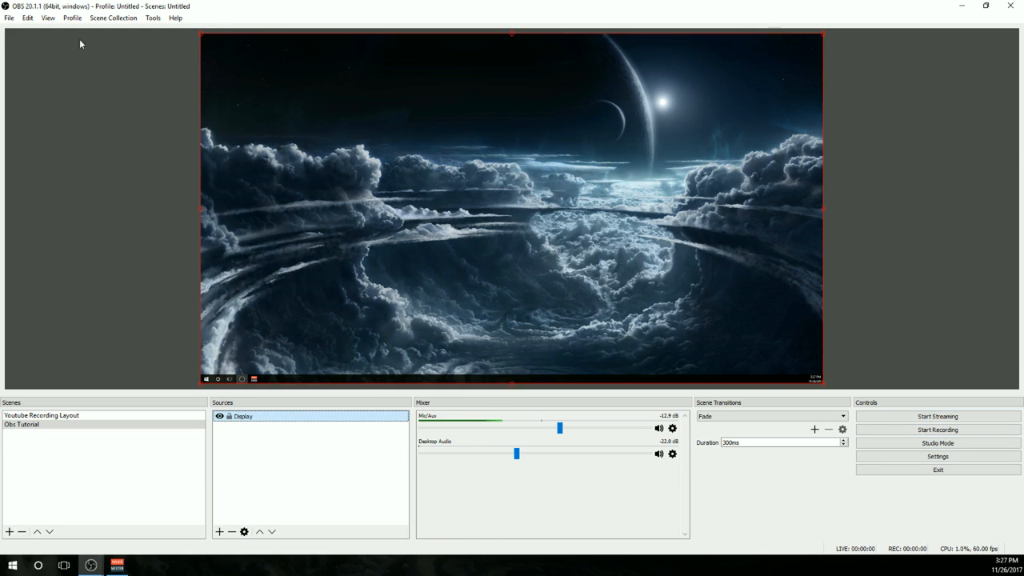
left_click(9, 18)
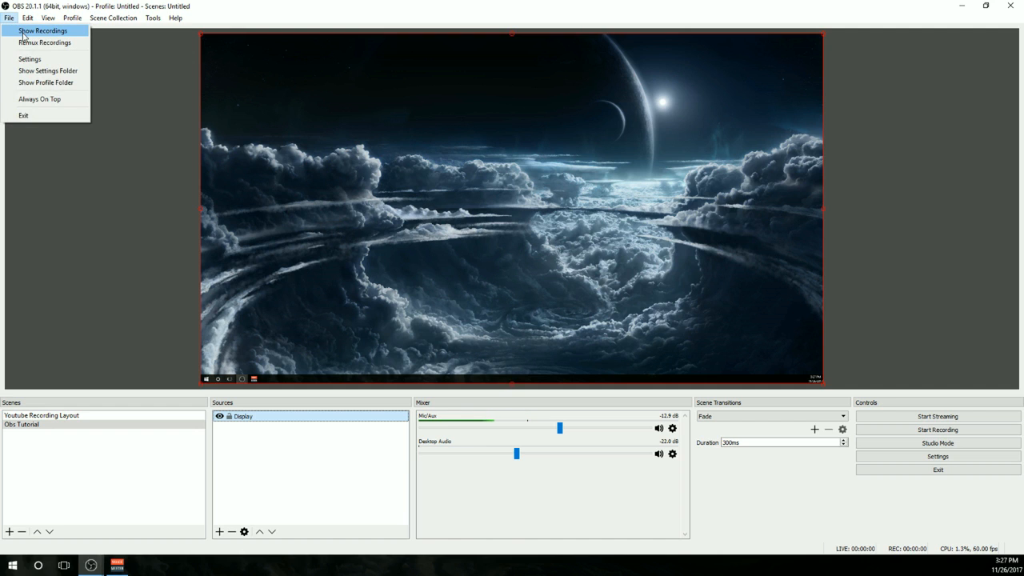
left_click(23, 34)
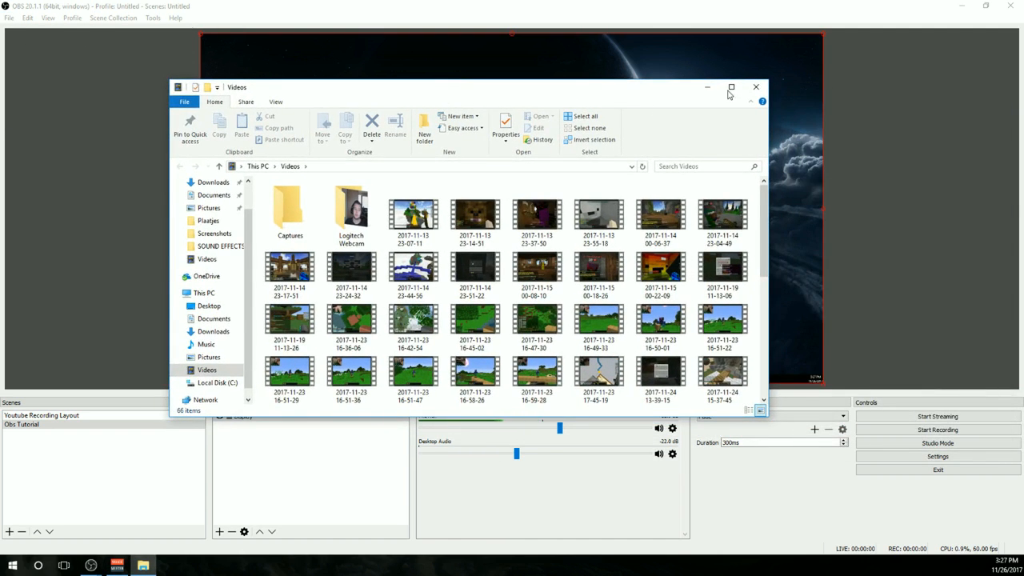
left_click(731, 89)
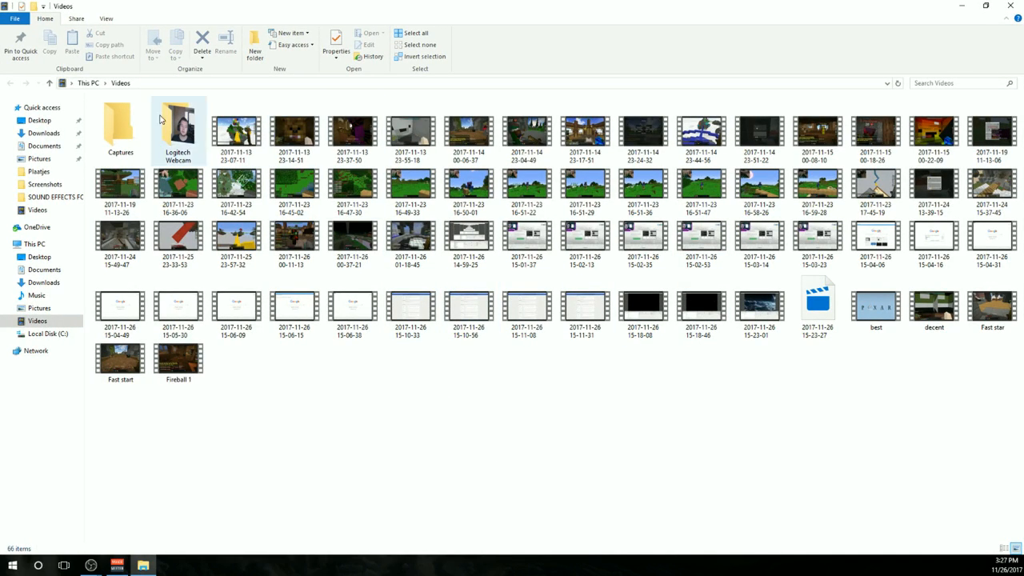
left_click(1007, 9)
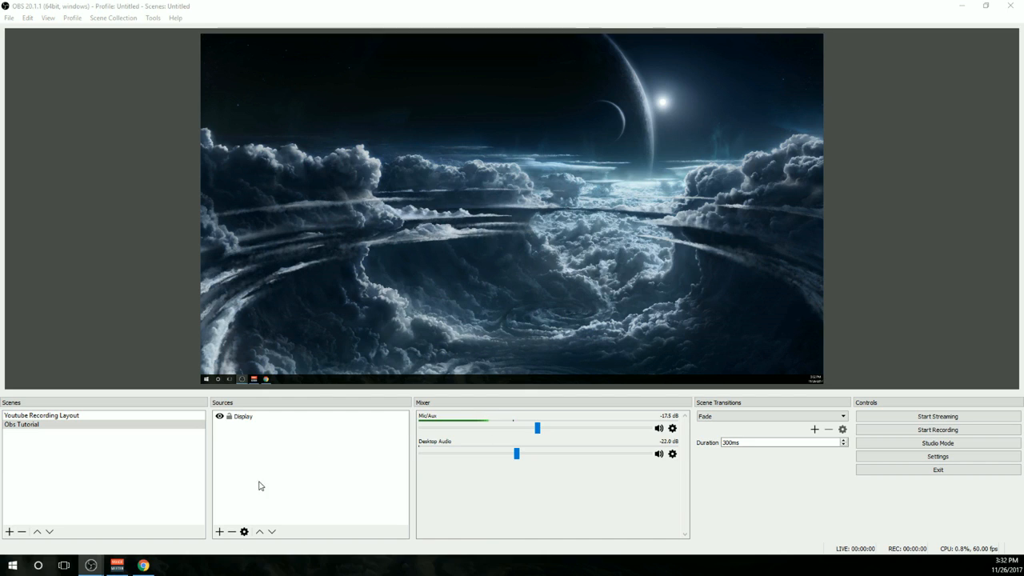
- Show the recordings folder again to look over the recorded video files, and return to OBS
left_click(243, 415)
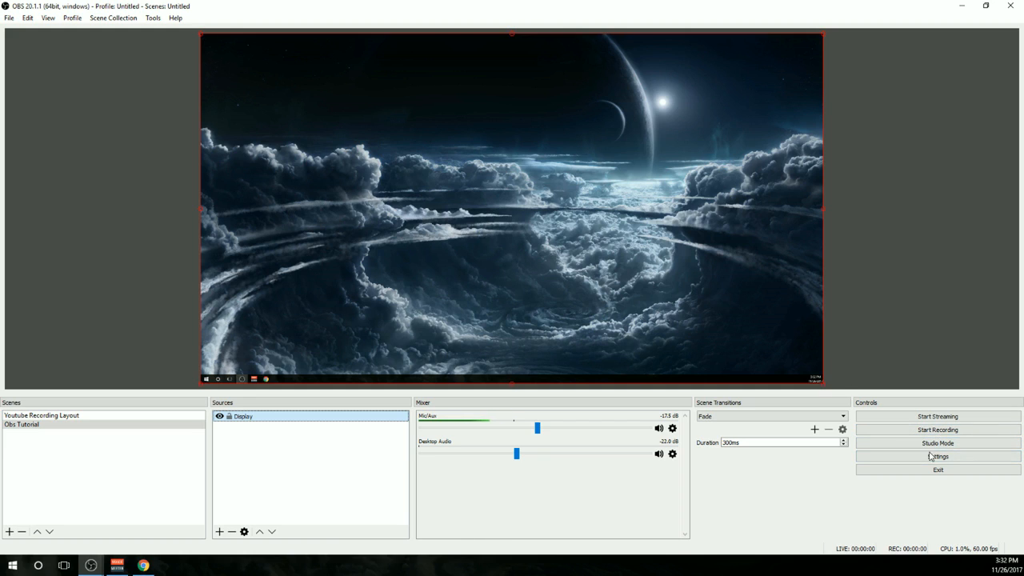
left_click(27, 17)
left_click(24, 32)
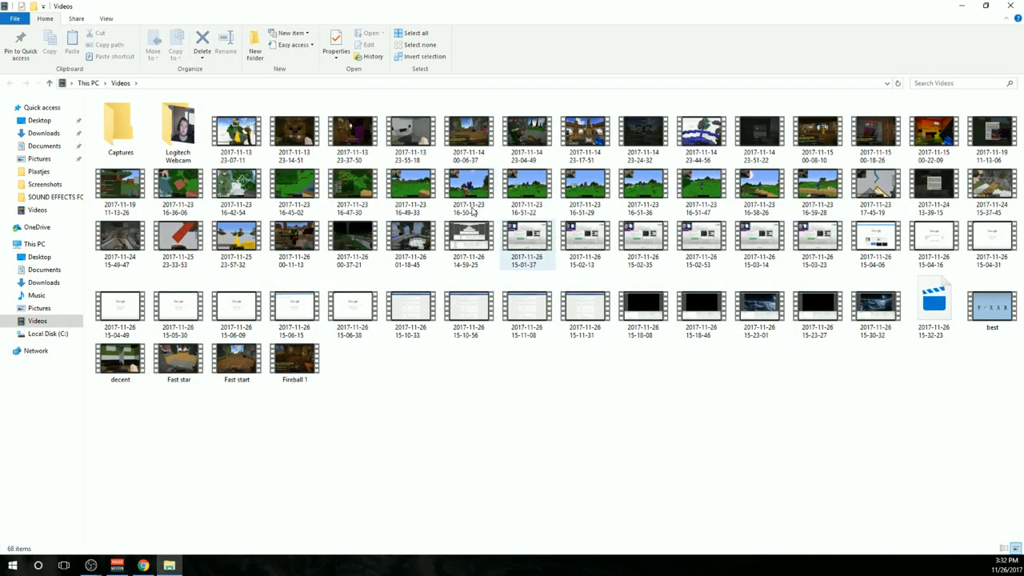
left_click_drag(970, 444, 577, 455)
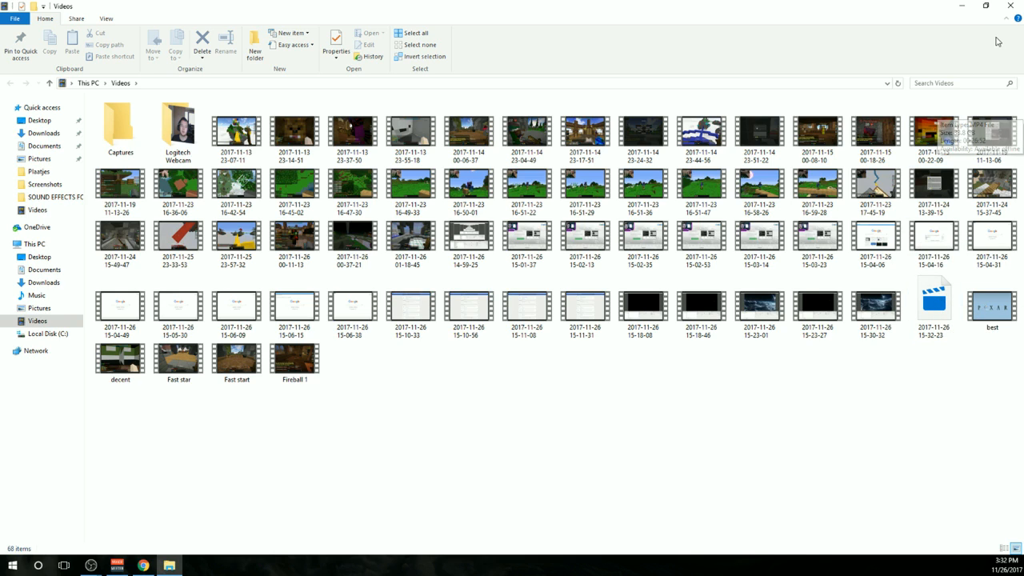
left_click(1011, 5)
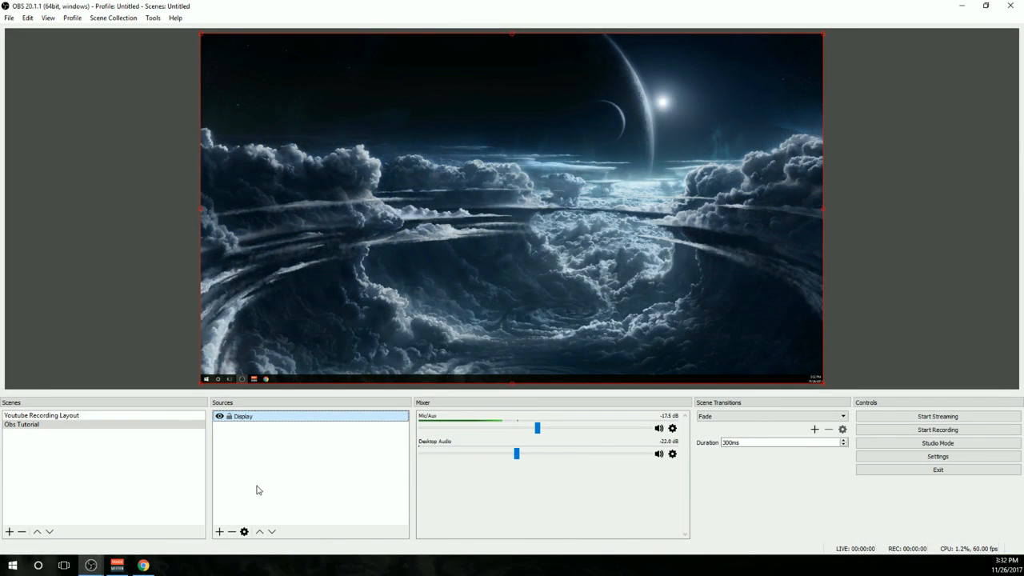
- Add a new Audio Output Capture source named Audio, using the Headset Earphone (Corsair VOID RGB Wireless Gaming Headset) device
left_click(220, 532)
left_click(272, 381)
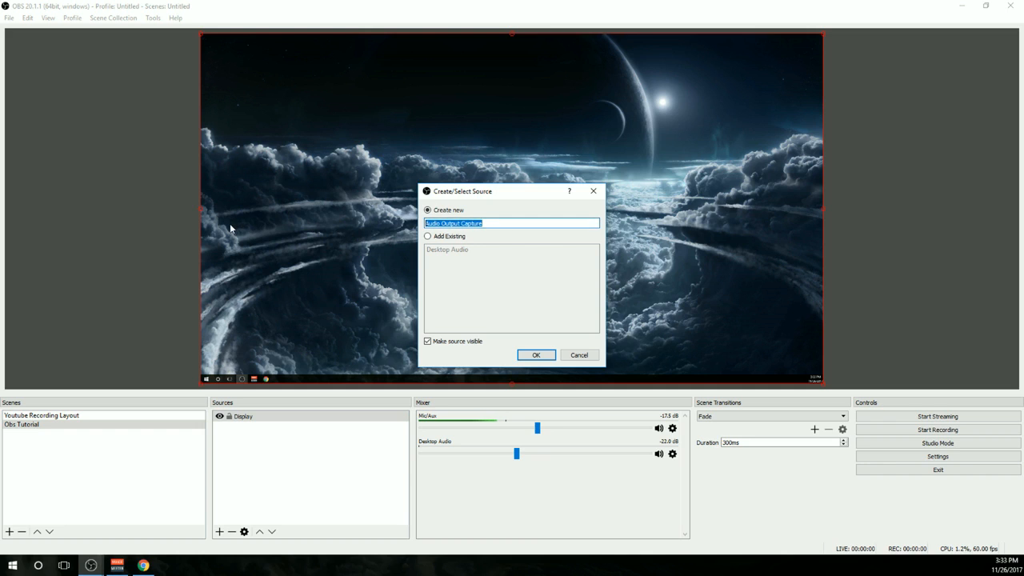
type("Audio")
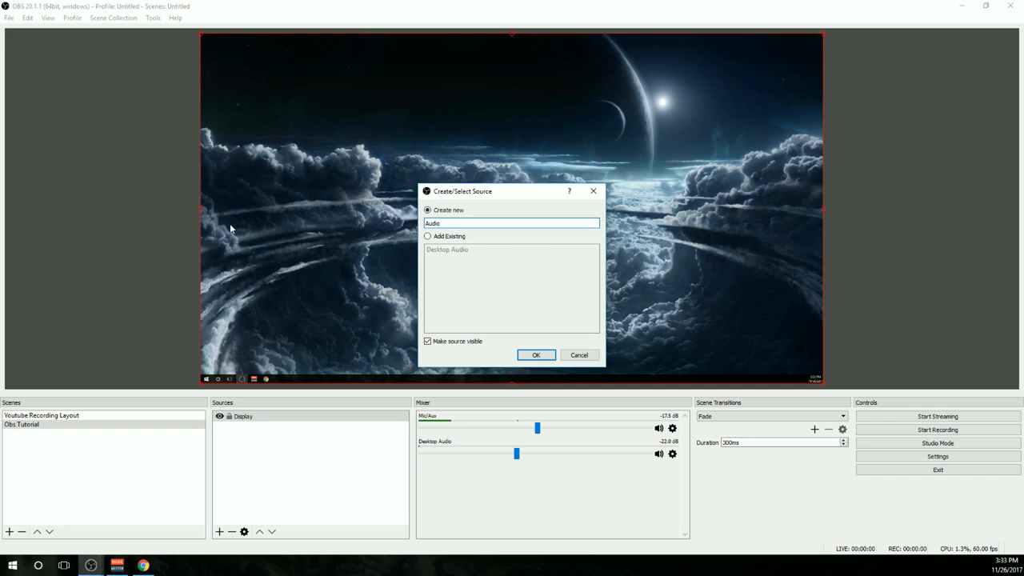
key("Return")
left_click(413, 347)
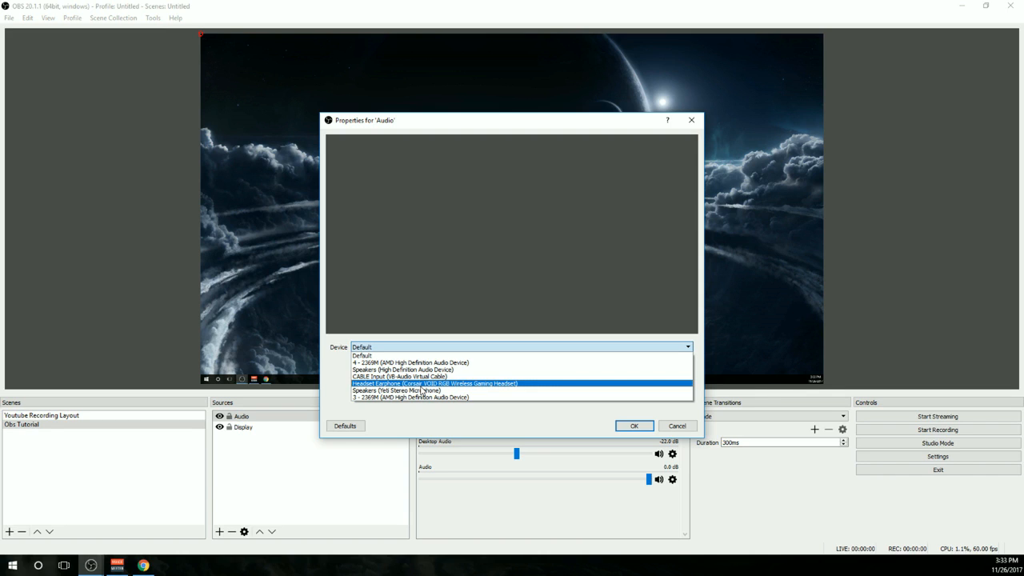
left_click(421, 386)
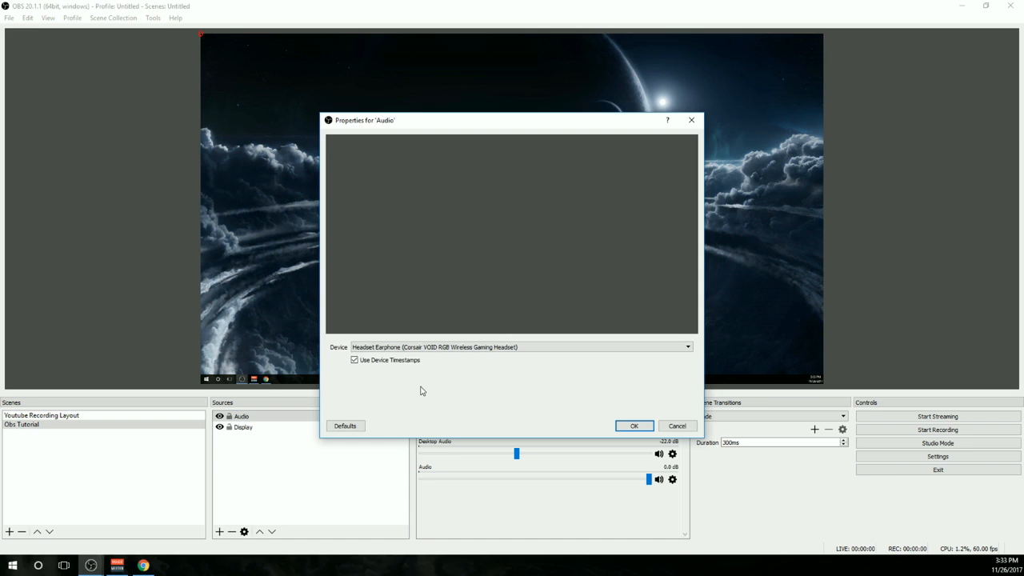
key("Return")
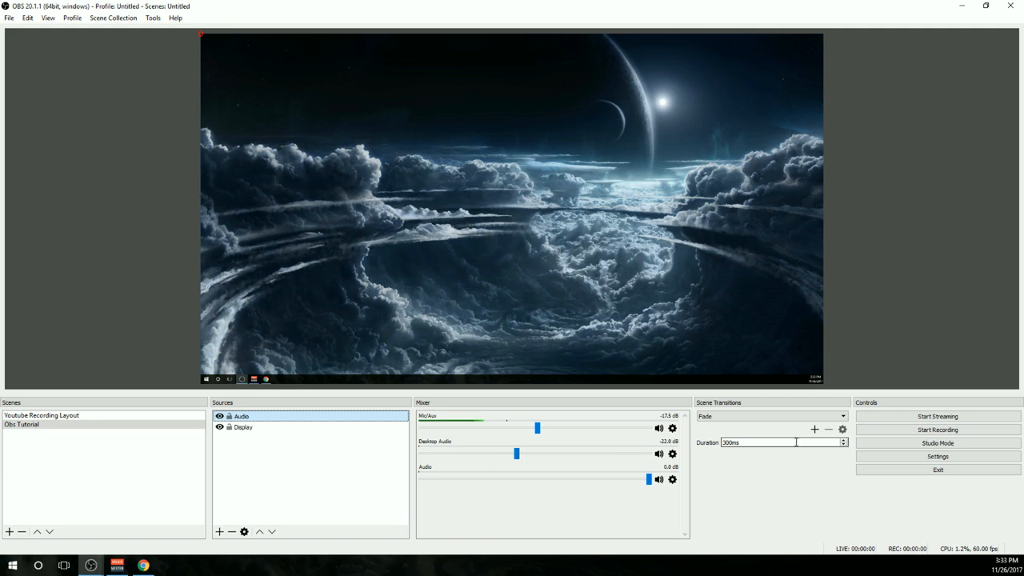
- Switch to Chrome to test the sound and lower both the Desktop Audio and Audio mixer volumes to about -73.3 dB
left_click(143, 565)
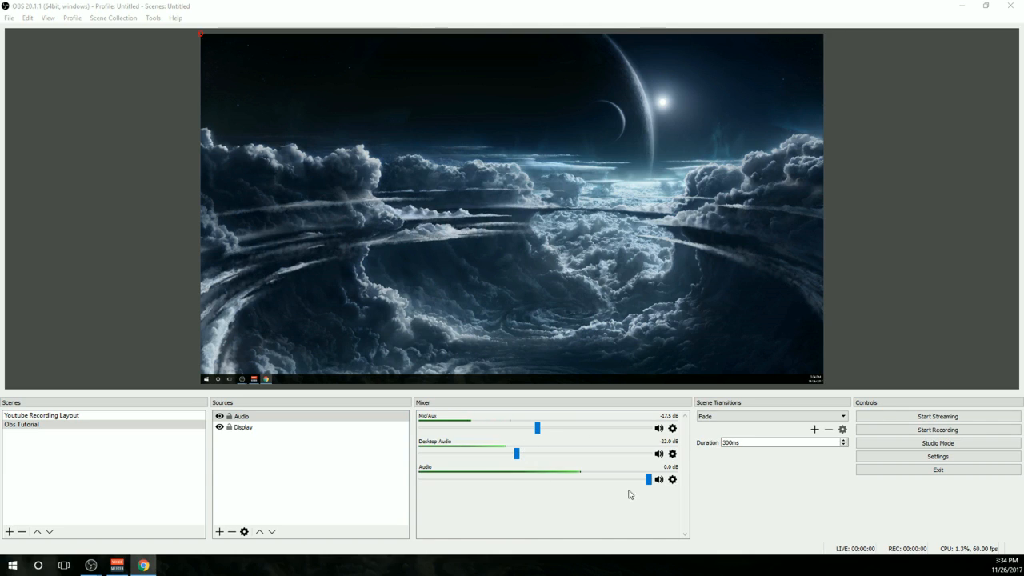
left_click_drag(648, 478, 463, 480)
left_click_drag(516, 453, 482, 478)
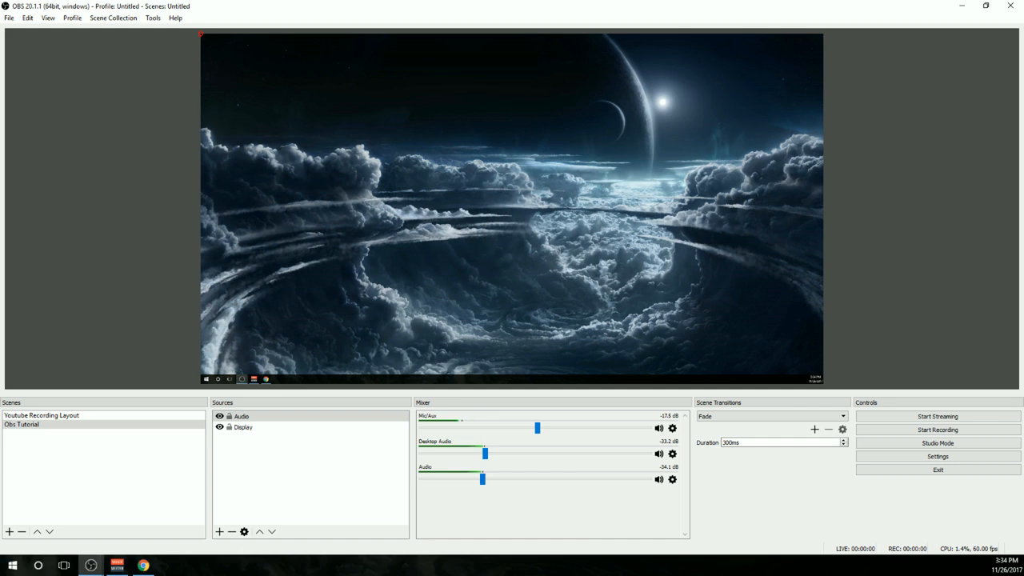
key("alt+Tab")
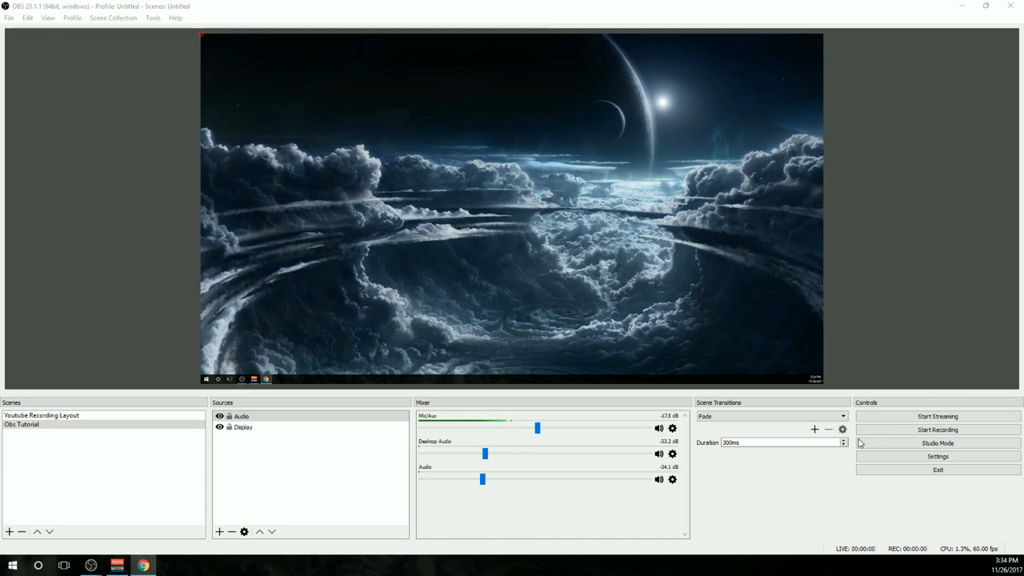
left_click_drag(486, 454, 453, 482)
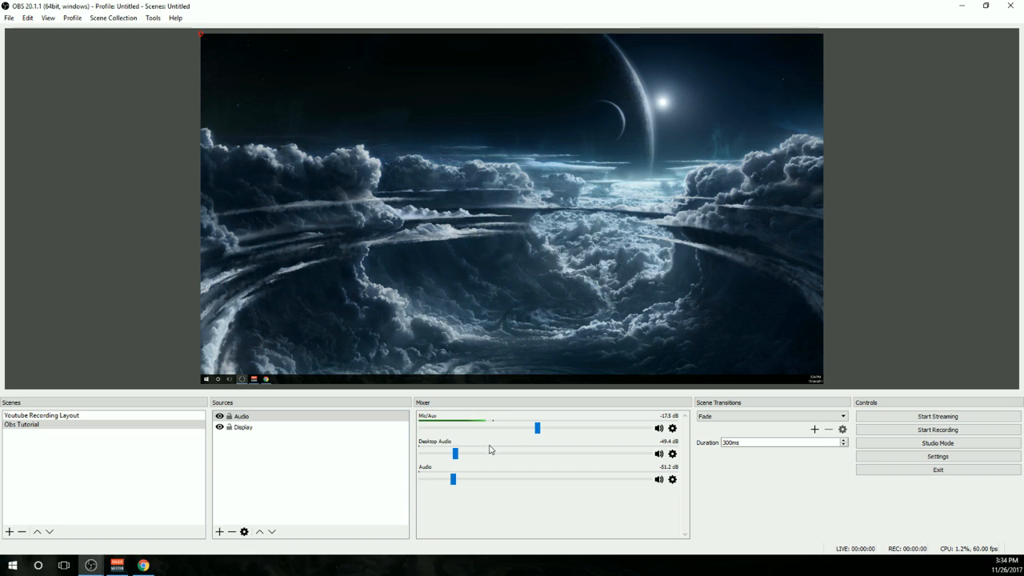
mouse_move(455, 454)
left_mouse_down()
mouse_move(433, 456)
mouse_move(434, 480)
left_mouse_up()
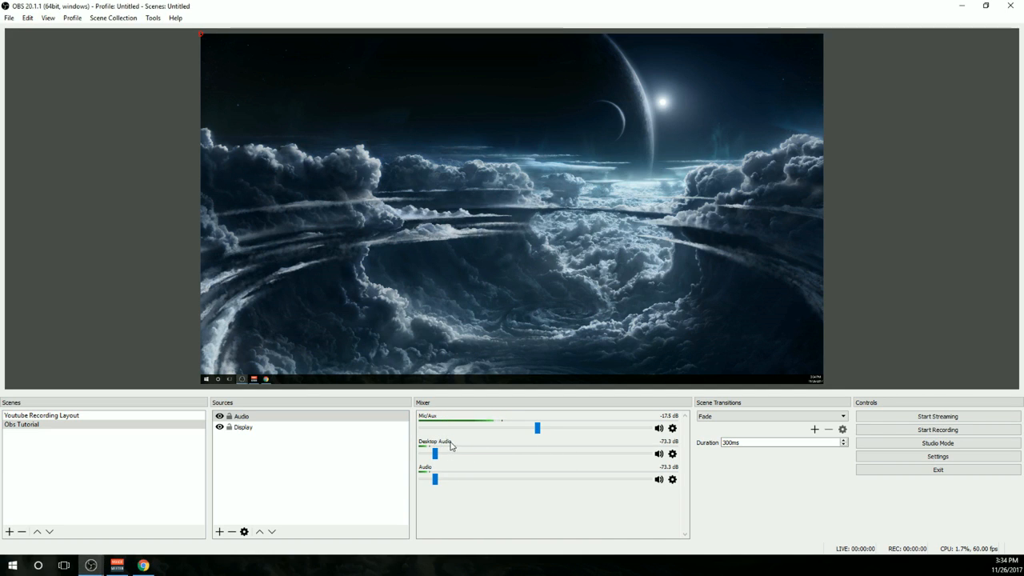
key("alt+Tab")
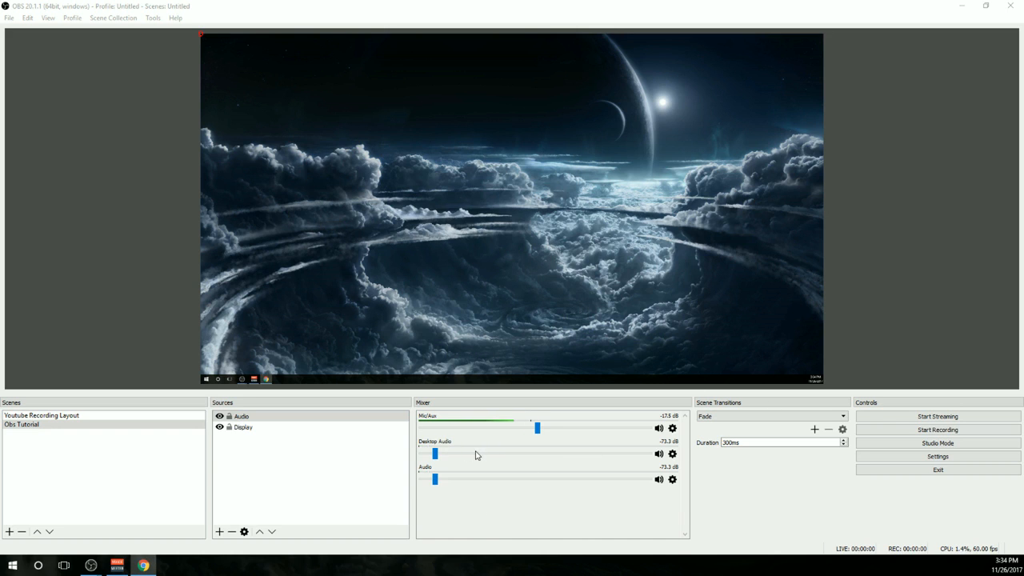
- Lower the Video Capture Device volume in the Youtube Recording Layout scene to about -18.1 dB and return to Obs Tutorial
left_click(84, 418)
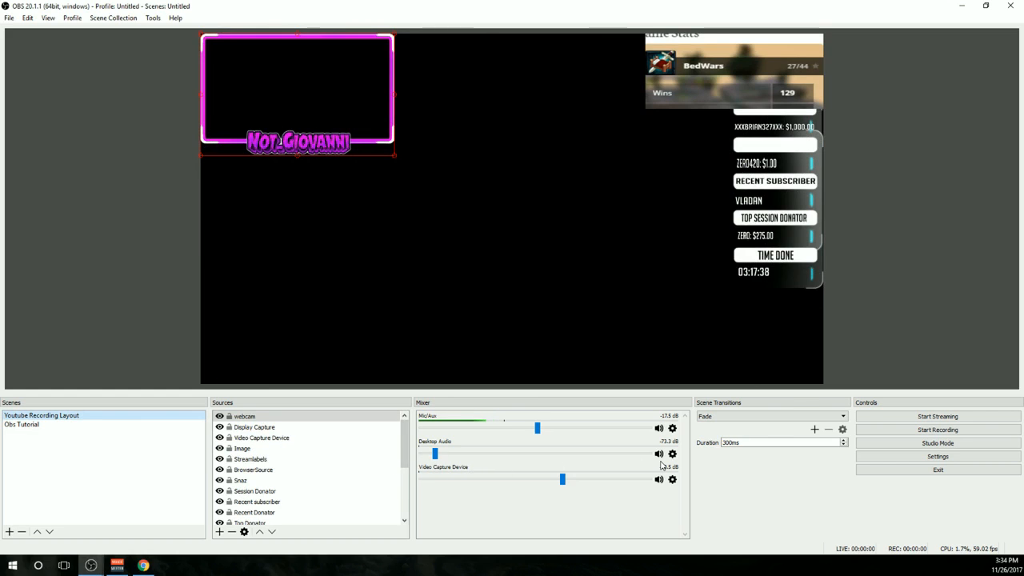
scroll(478, 480, "down", 4)
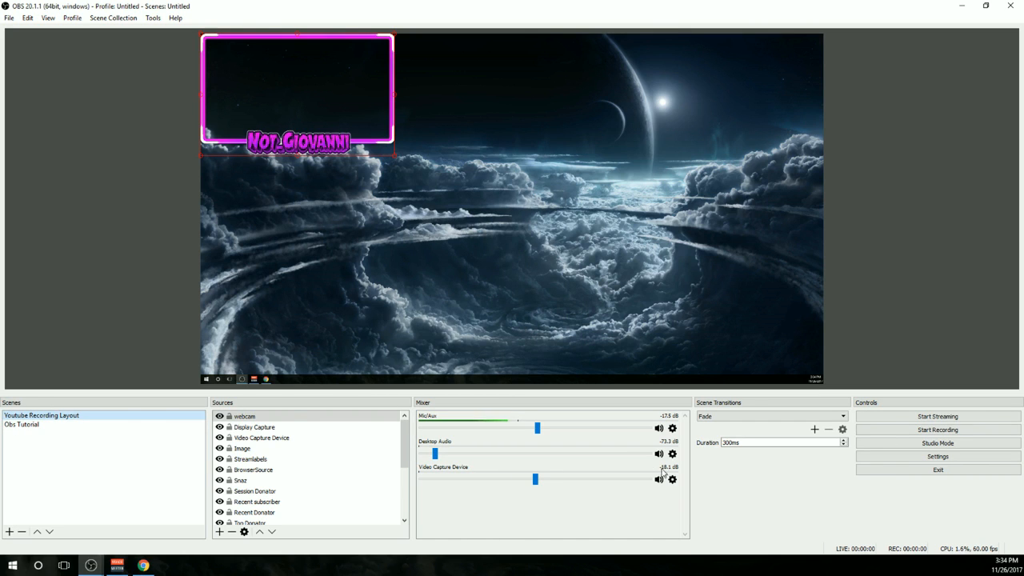
left_click(12, 427)
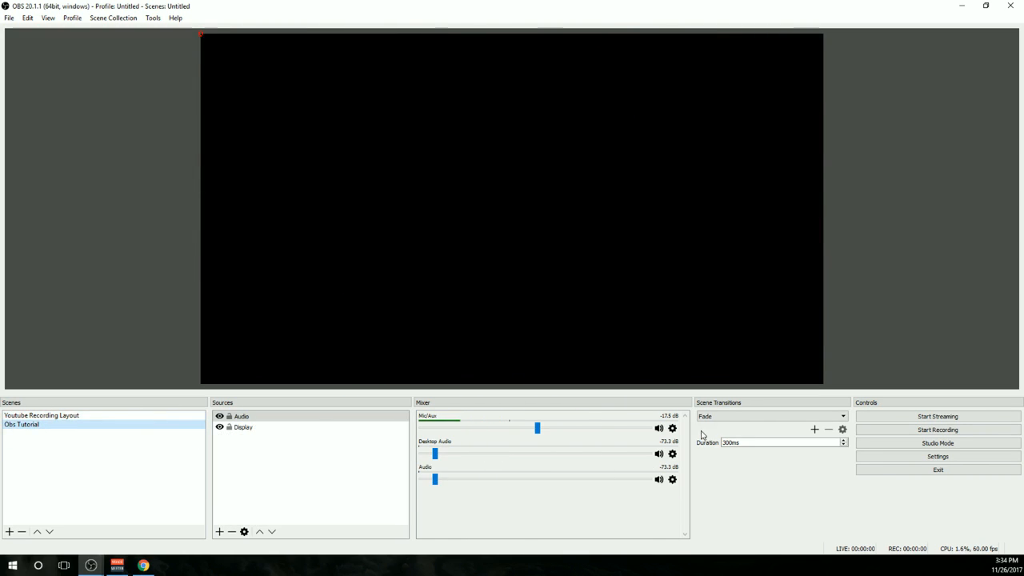
left_click(262, 427)
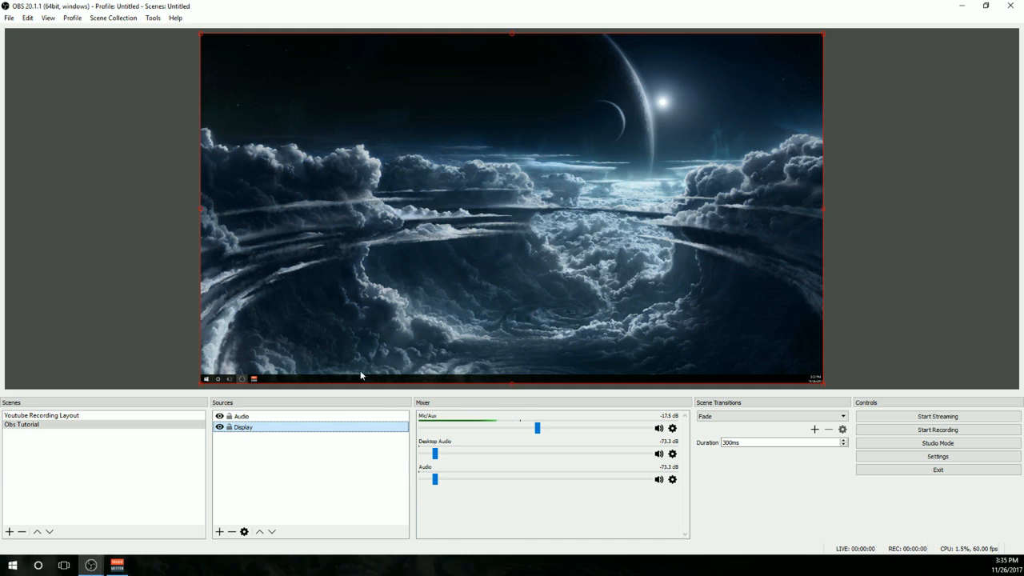
left_click(247, 419)
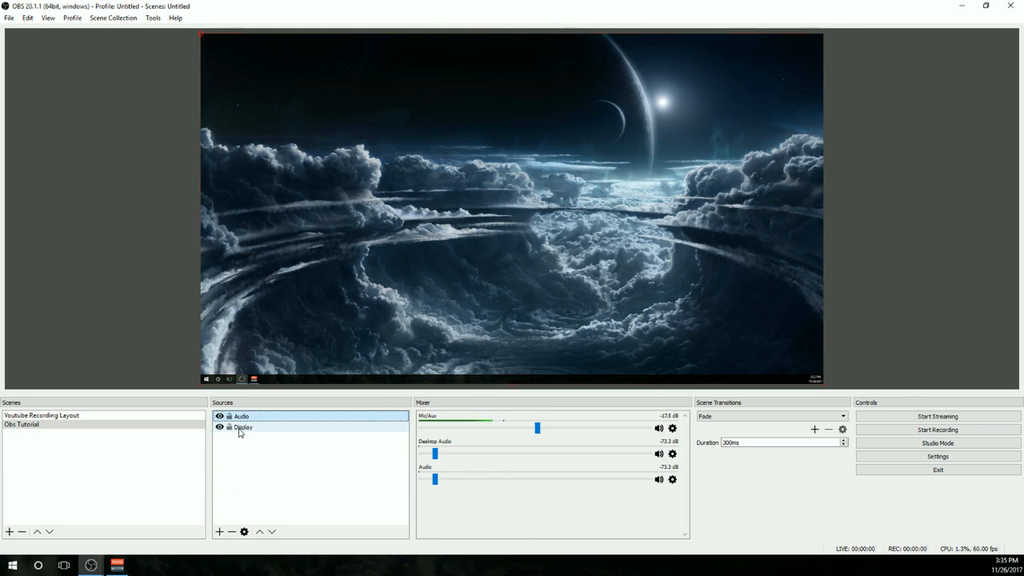
left_click(249, 425)
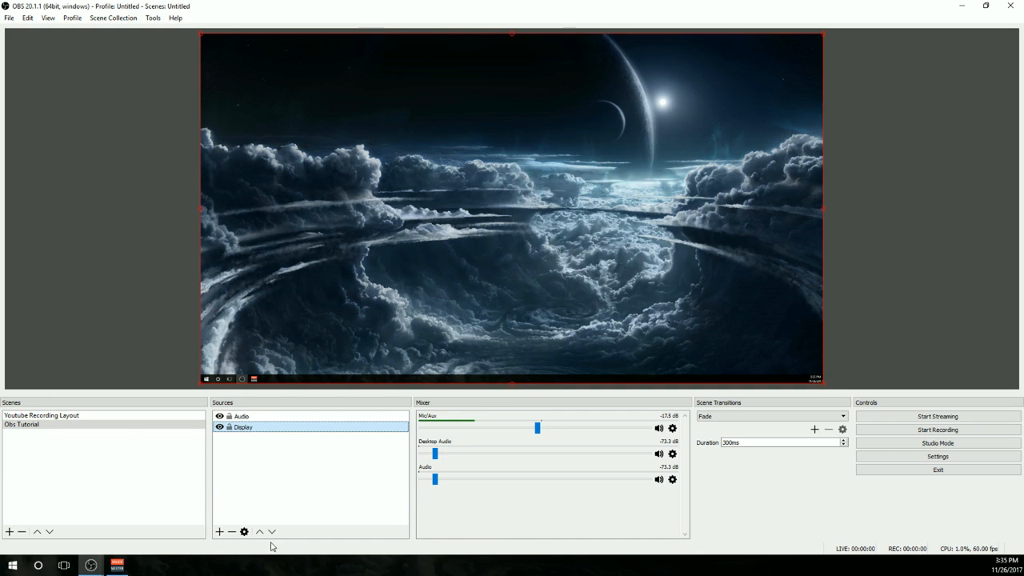
- Add an Audio Input Capture source named Audio Input, using the Headset Microphone (Corsair VOID RGB Wireless Gaming Headset) device
left_click(221, 532)
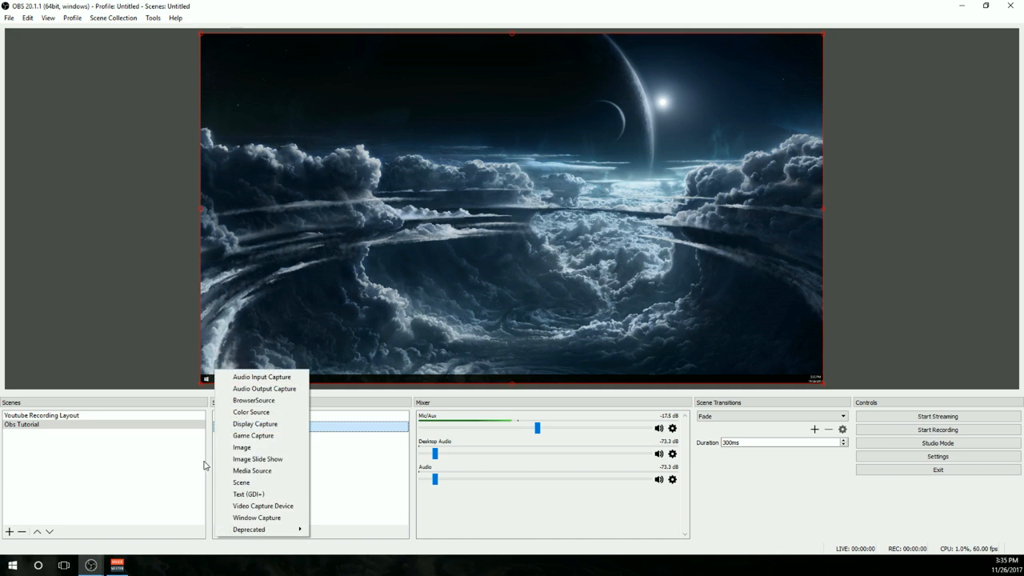
left_click(254, 379)
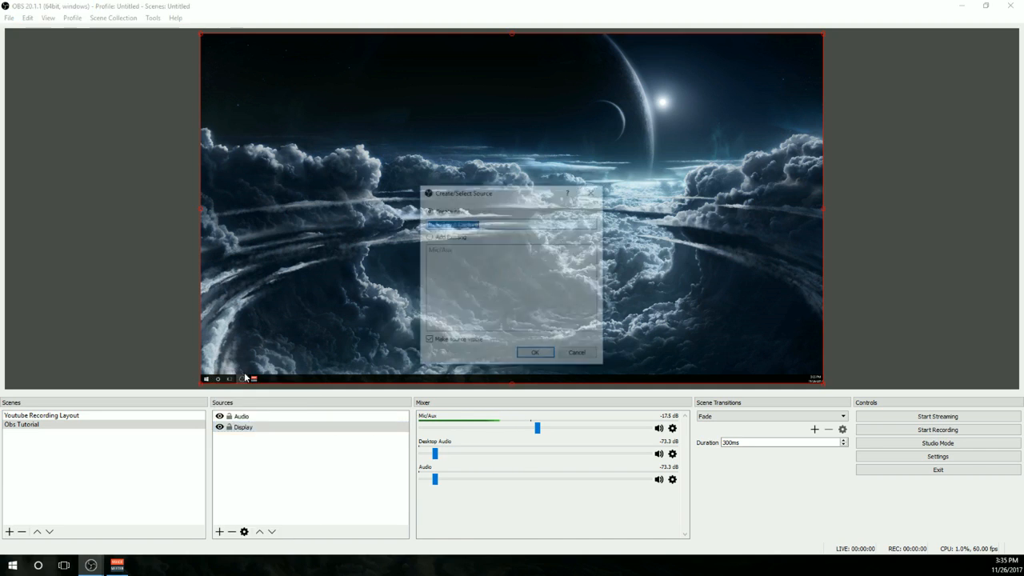
left_click_drag(528, 223, 456, 224)
key("BackSpace")
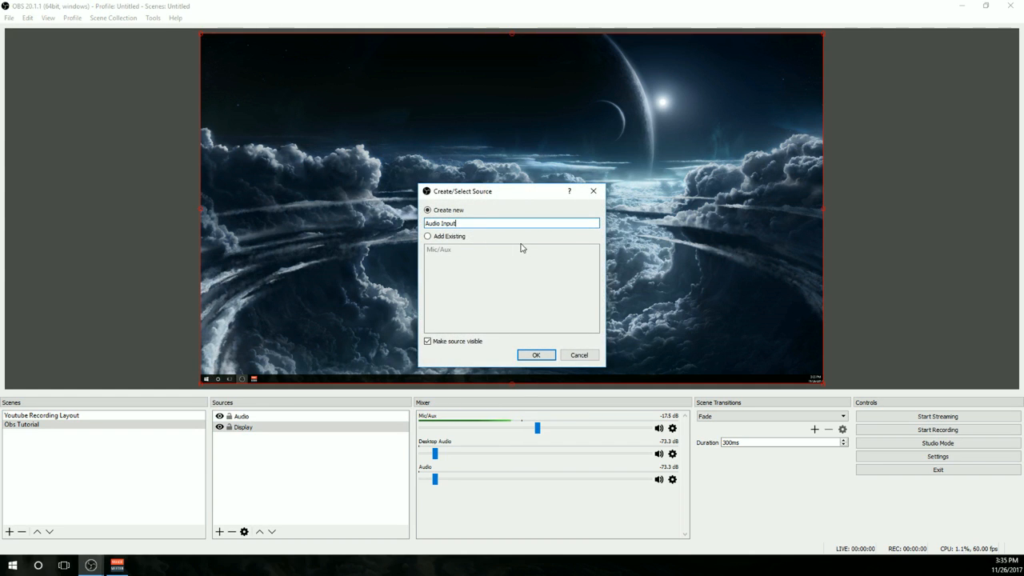
key("Return")
left_click(490, 349)
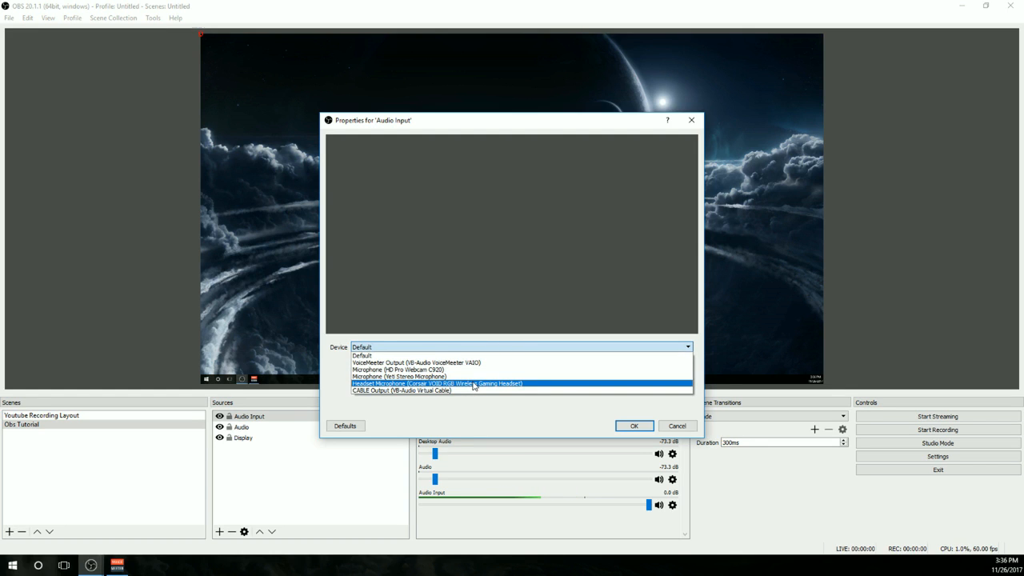
left_click(473, 377)
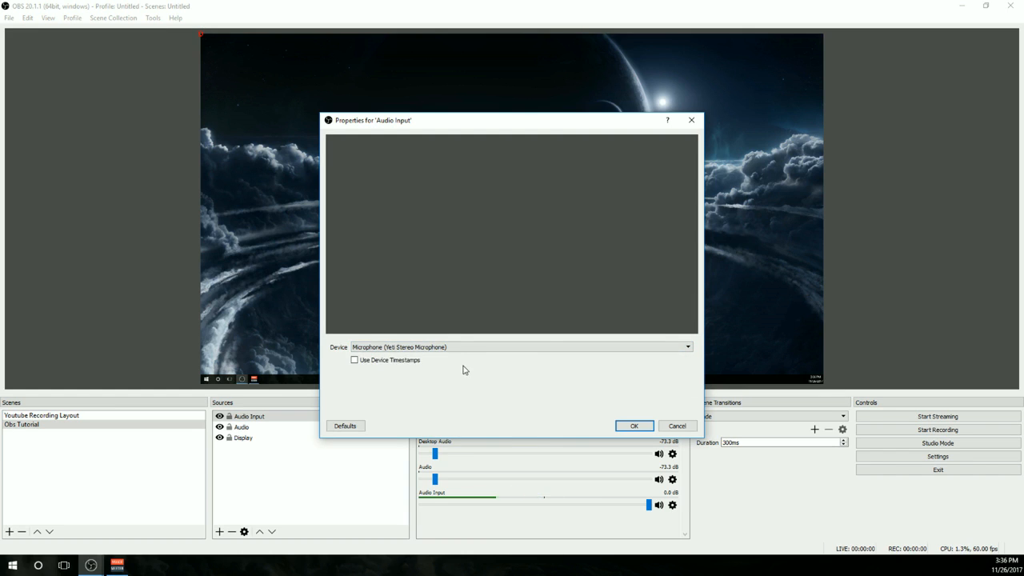
left_click(412, 349)
left_click(425, 385)
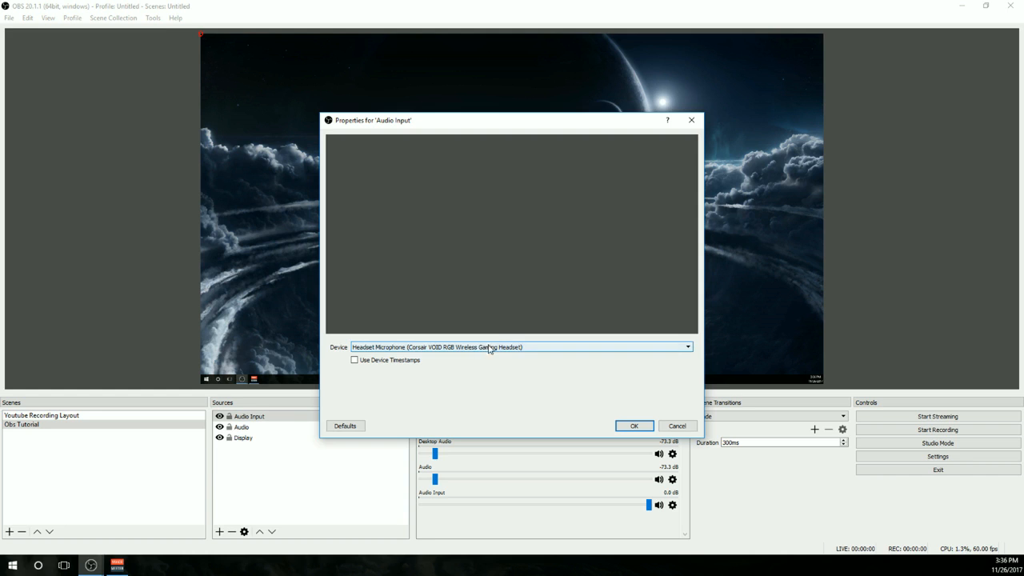
left_click(647, 430)
- Move the Display source to the top of the source order, above Audio Input
left_click(292, 437)
double_click(261, 534)
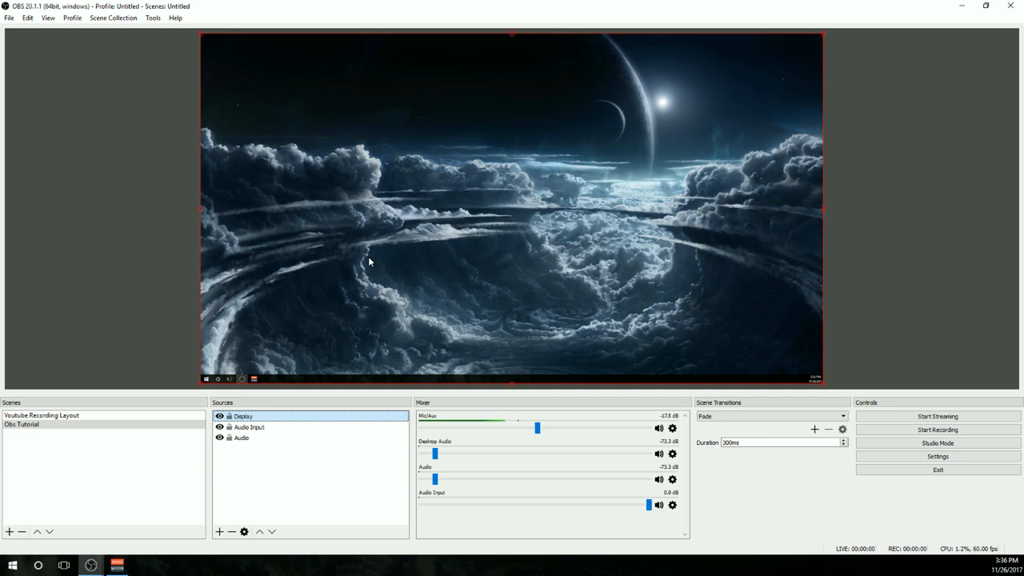
left_click(256, 437)
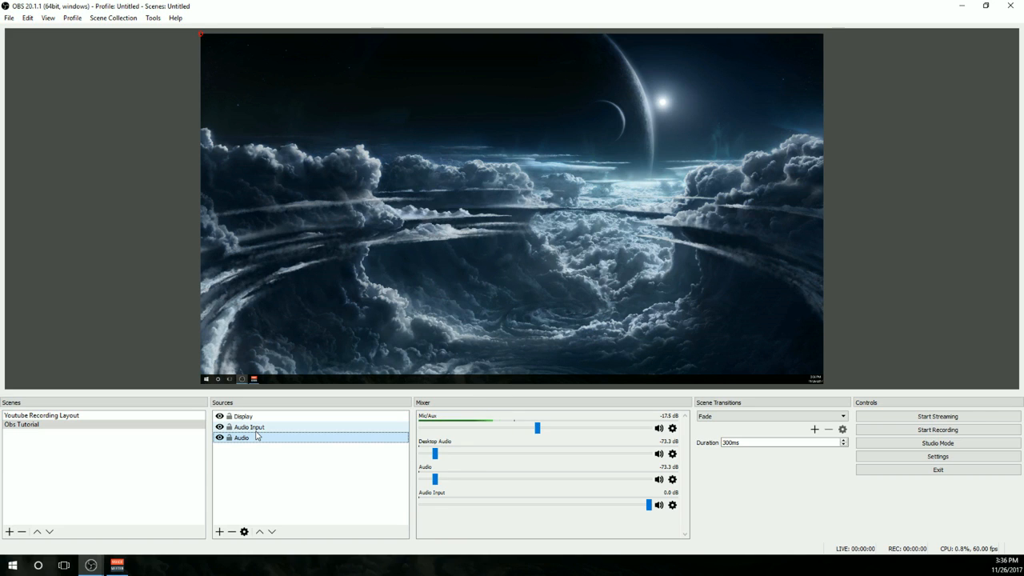
key("Up")
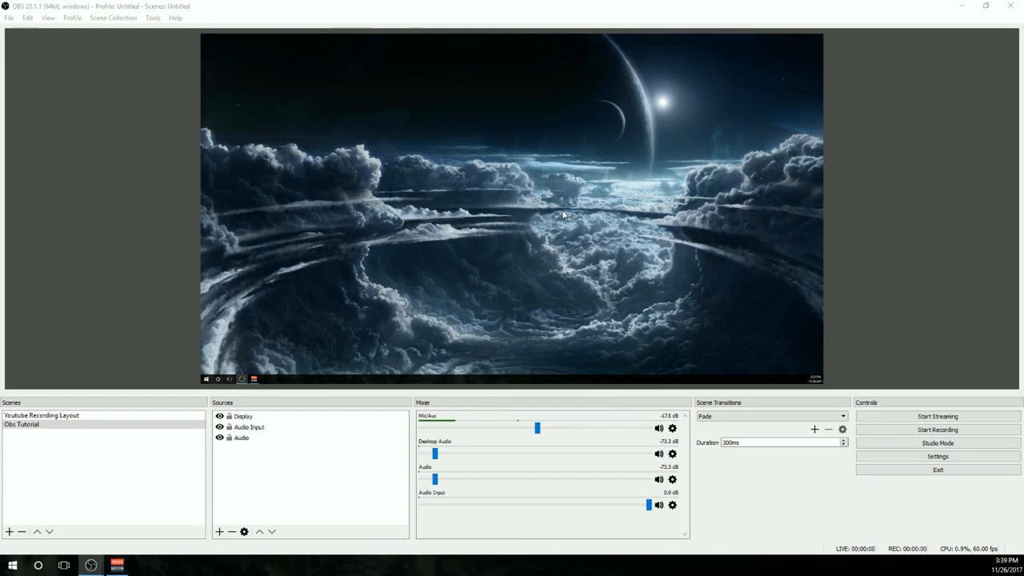
left_click(489, 186)
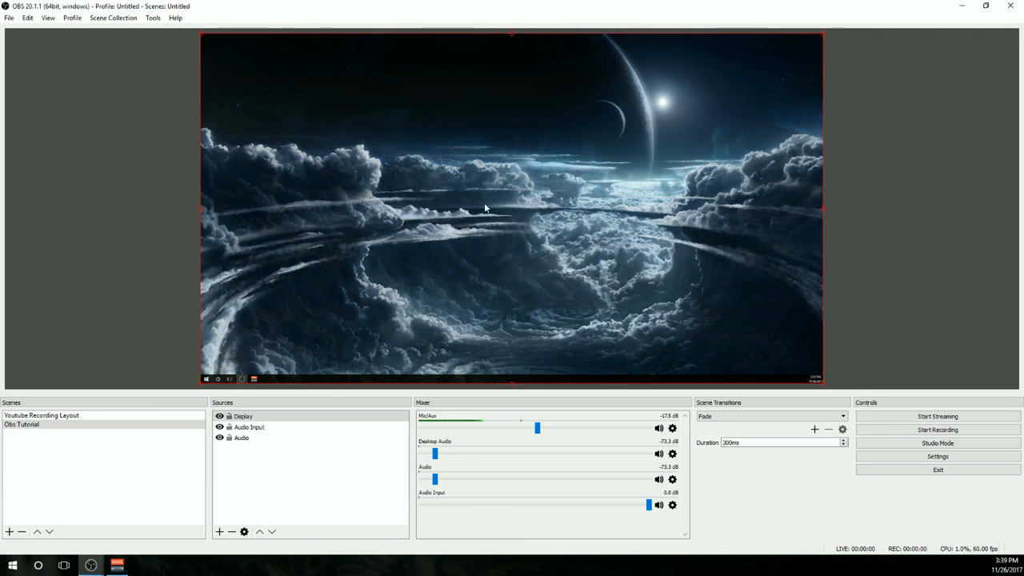
left_click(248, 427)
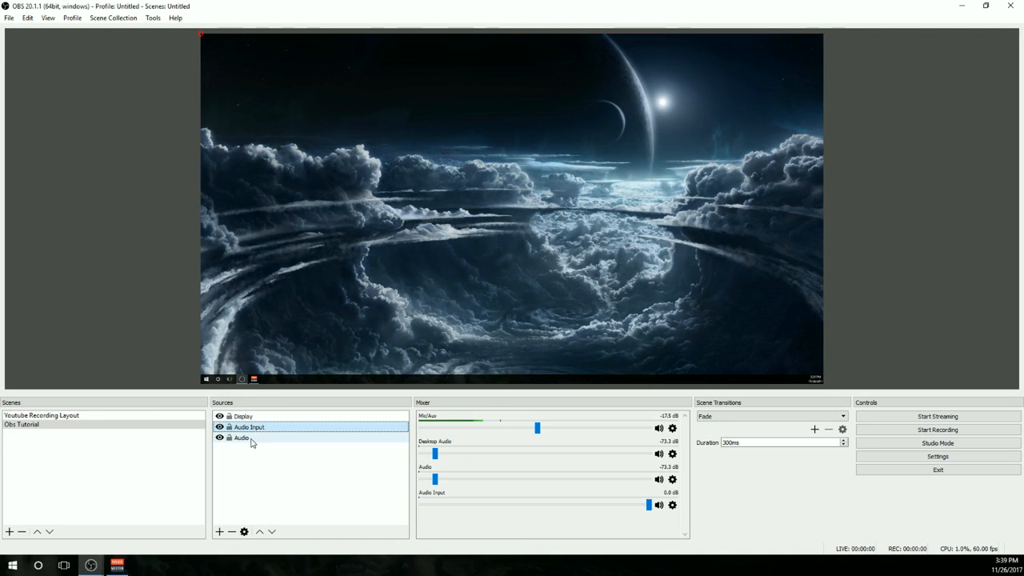
left_click(256, 439)
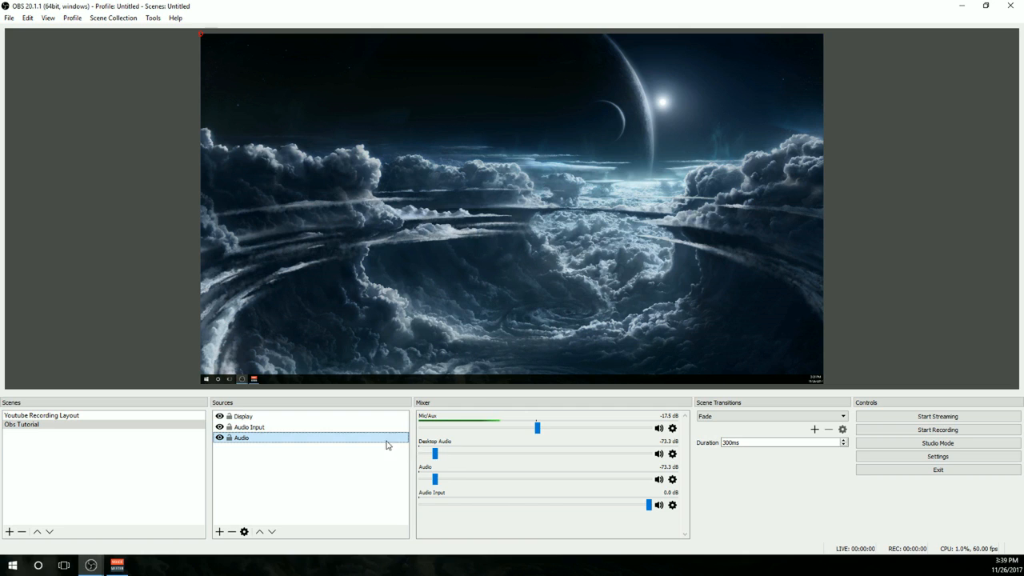
- Add an Image source named Webcam Overlay, using the mini.png file from the Plaatjes folder
left_click(219, 532)
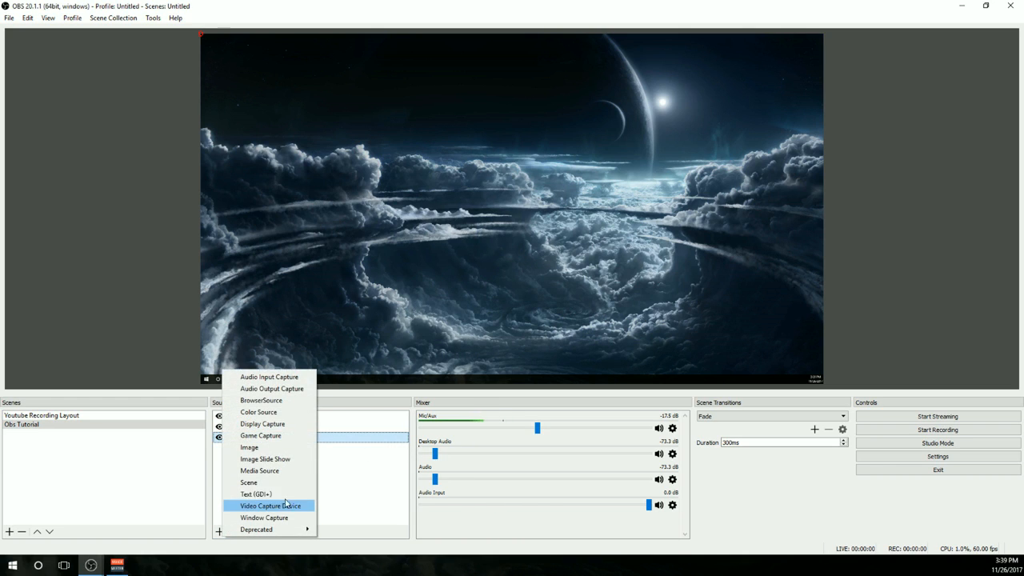
left_click(300, 449)
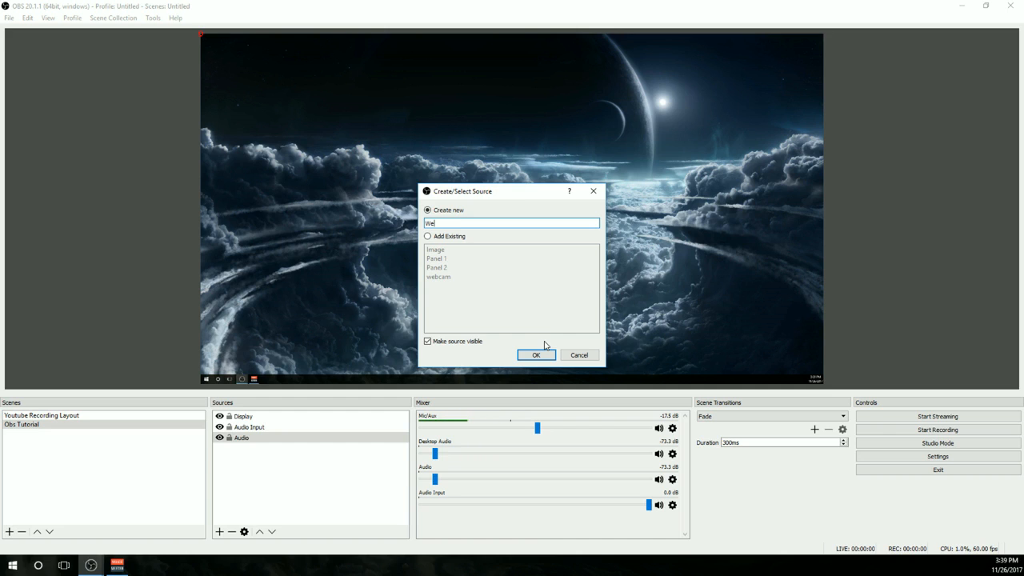
key("Return")
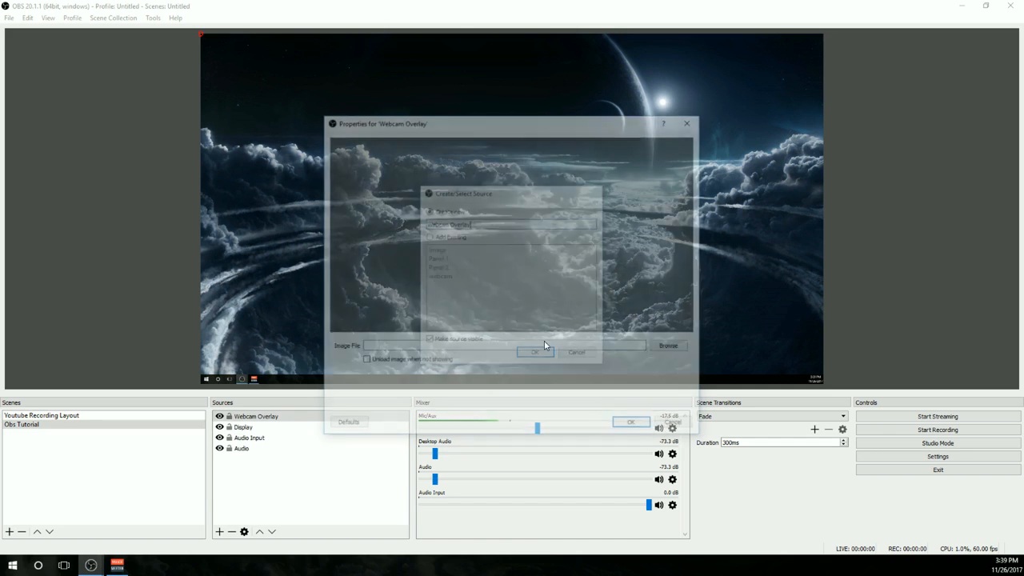
left_click(671, 349)
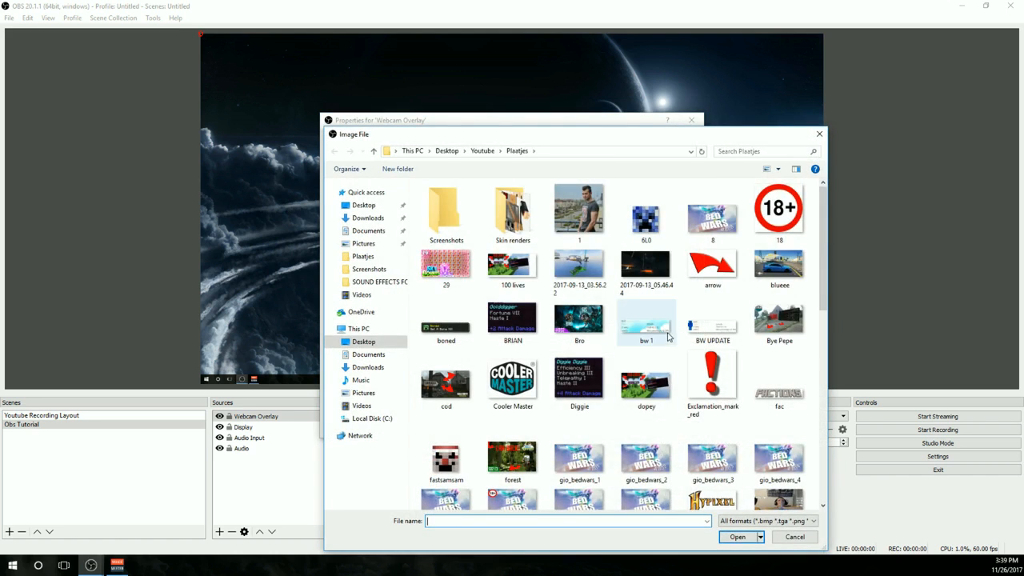
scroll(640, 336, "down", 10)
type("mom")
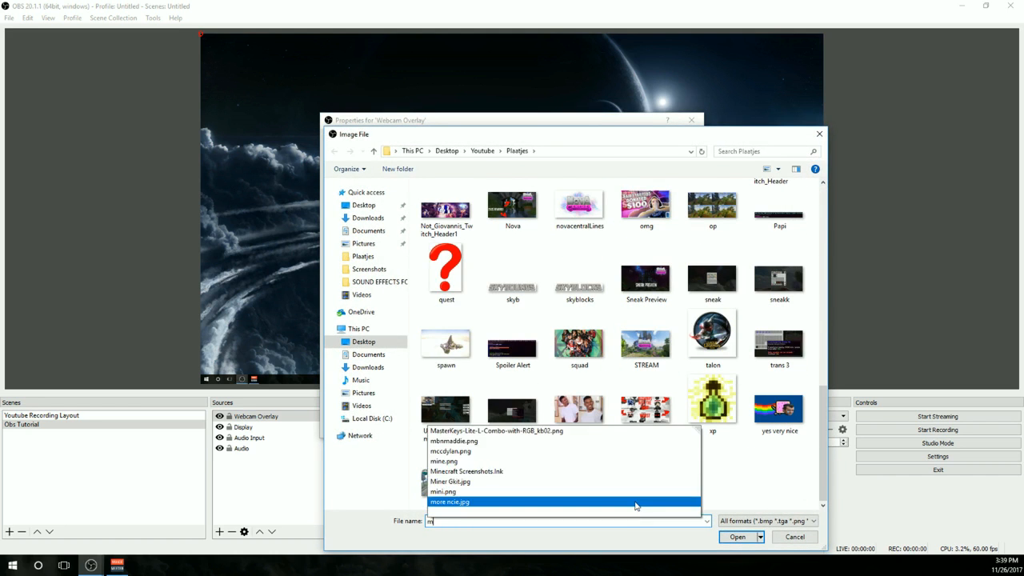
key("Return")
key("Return")
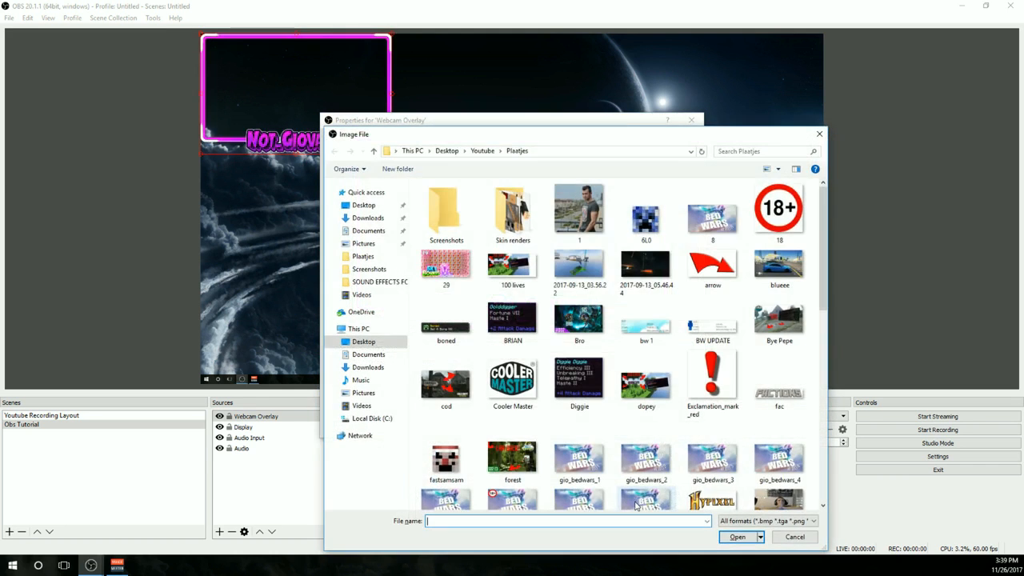
left_click(800, 540)
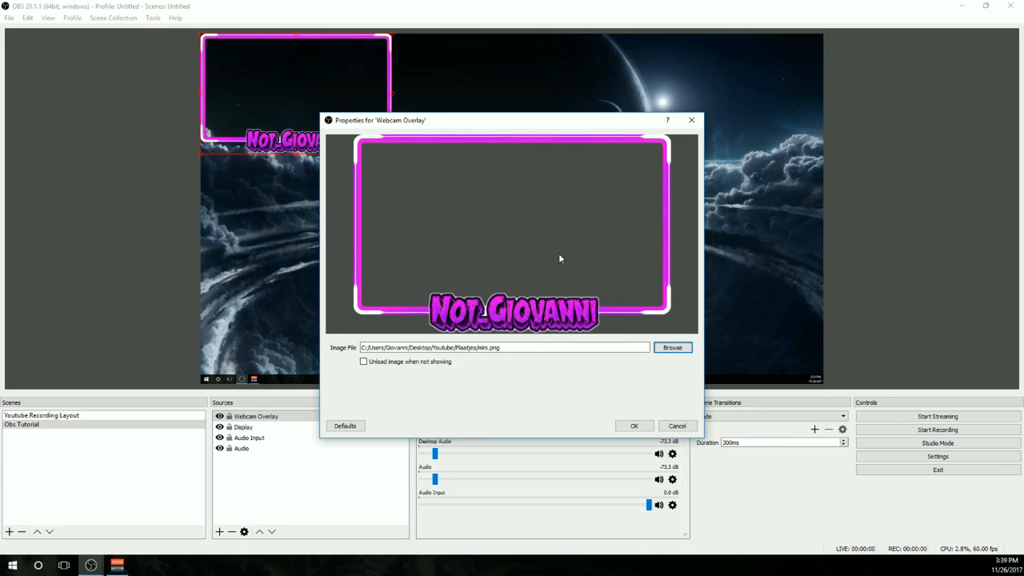
left_click(634, 426)
- Resize the webcam overlay to about a third of the canvas width and place it in the canvas's top-left corner
left_click_drag(317, 141, 441, 201)
left_click_drag(512, 206, 397, 118)
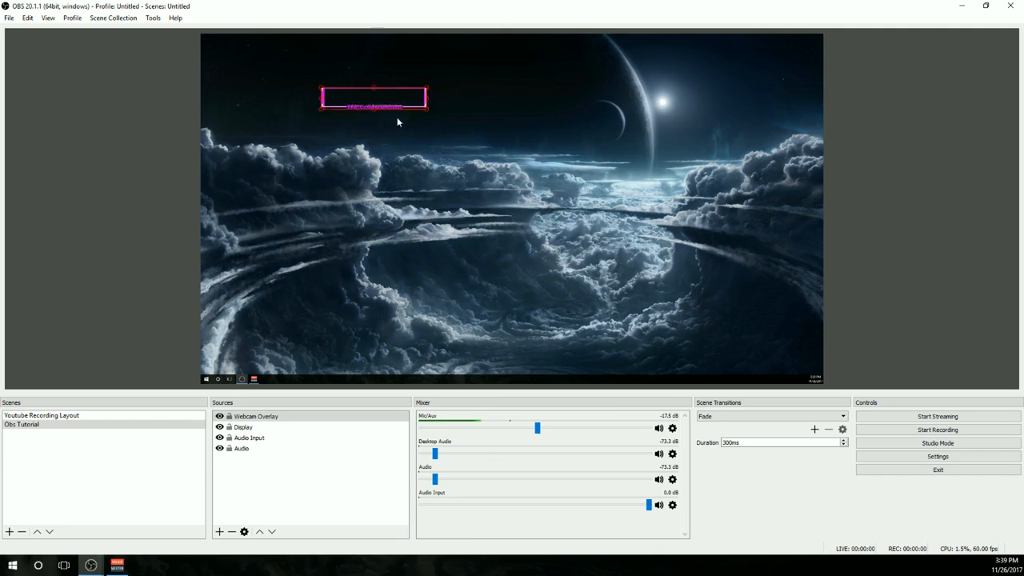
left_click_drag(294, 79, 663, 245)
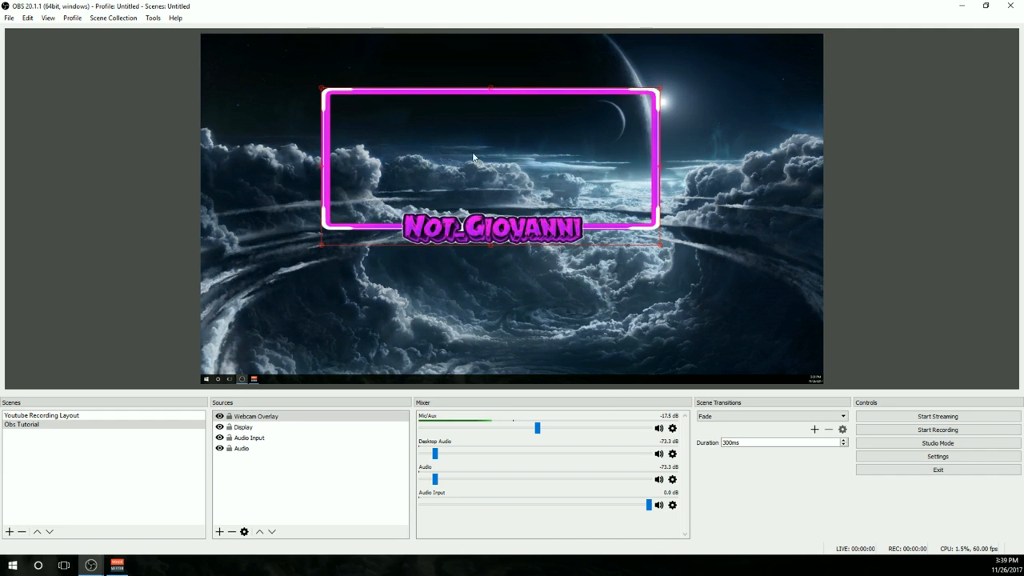
left_click_drag(625, 208, 715, 267)
left_click_drag(751, 310, 587, 289)
left_click_drag(451, 231, 436, 212)
left_click(608, 209)
left_click_drag(468, 253, 549, 237)
left_click_drag(629, 256, 570, 206)
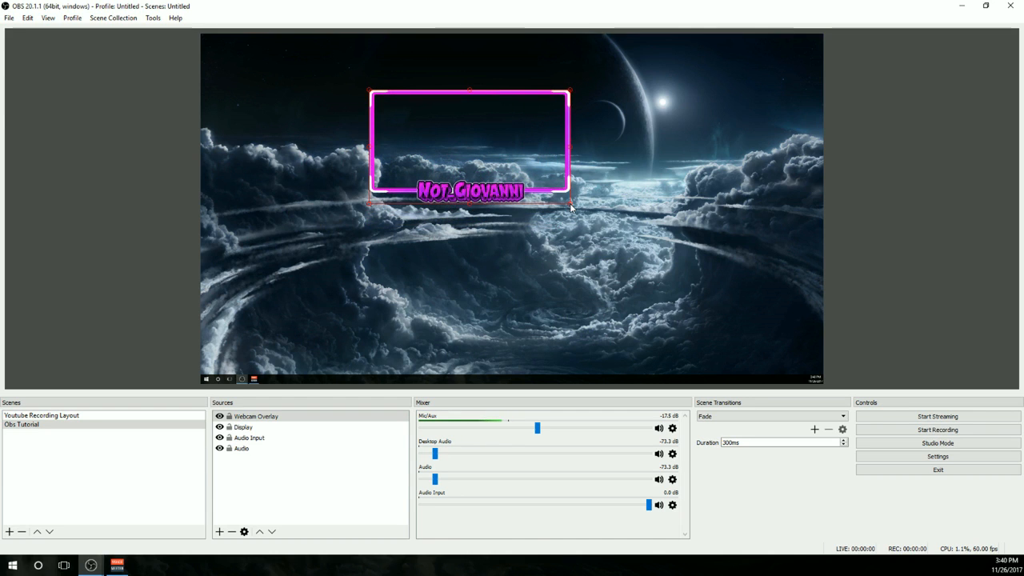
left_click_drag(470, 194, 301, 138)
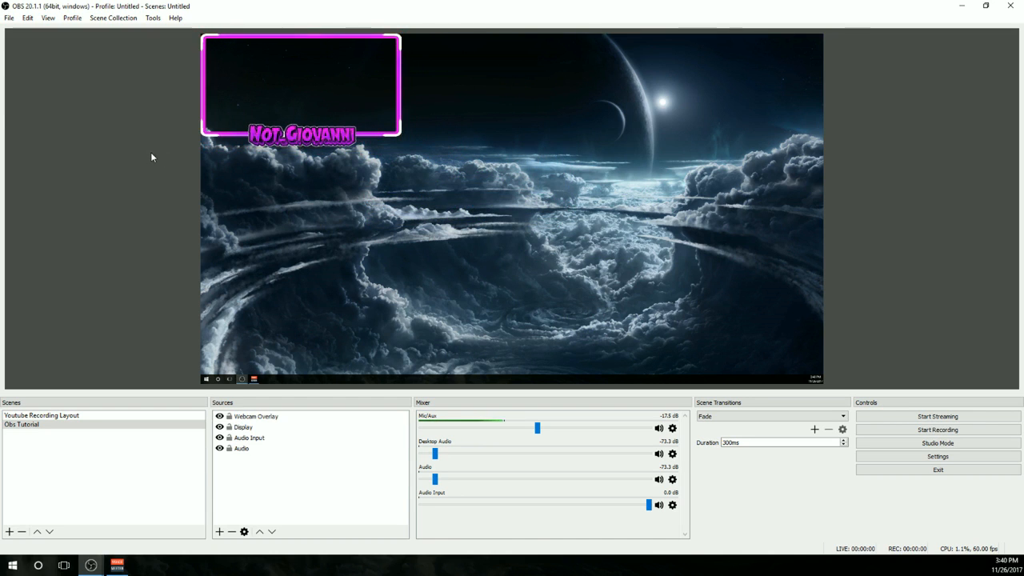
- Add a Video Capture Device source named Webcam, using the Logitech HD Pro Webcam C920 with its default settings
left_click(220, 532)
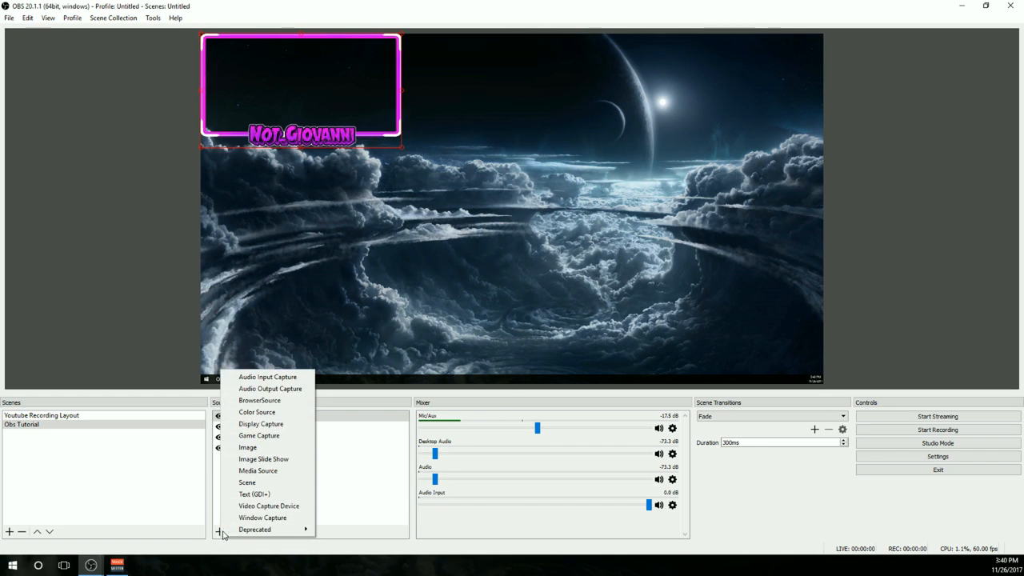
left_click(290, 507)
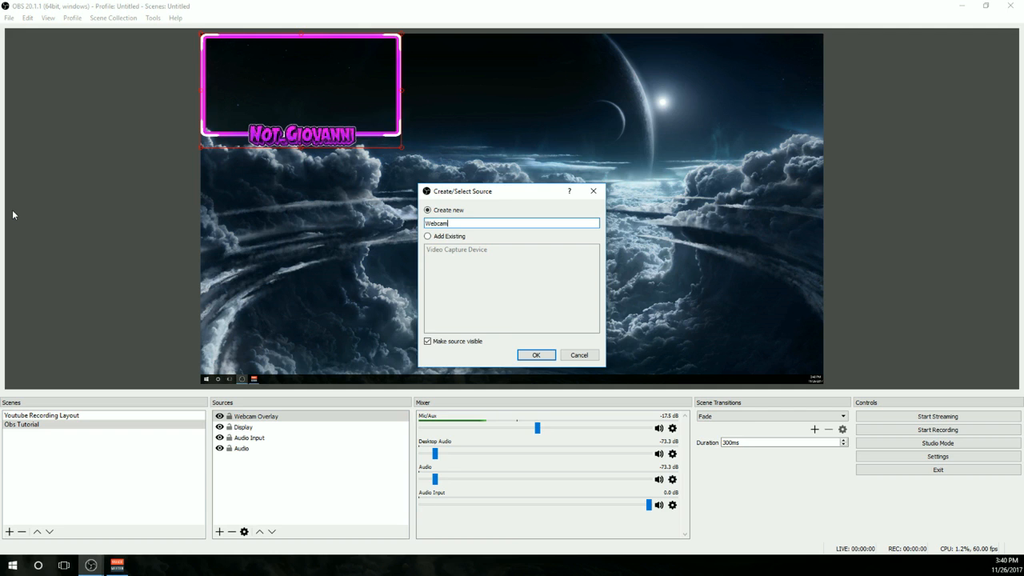
type("Webcam")
key("Return")
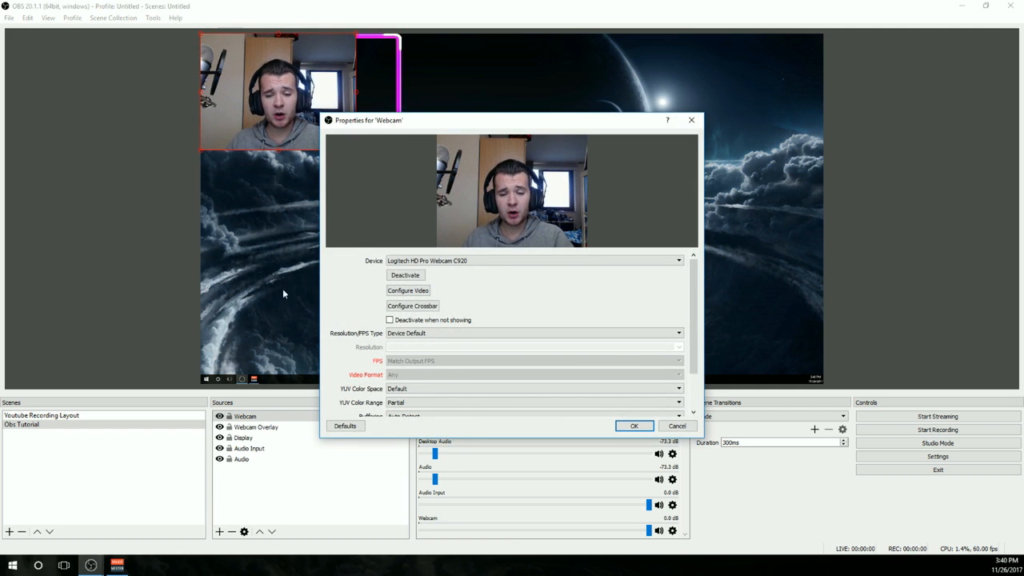
left_click(632, 425)
- Move the webcam image on the canvas so it partly overlaps the lower-right corner of the overlay frame
left_click(325, 112)
left_click_drag(307, 100, 649, 192)
left_click_drag(387, 160, 312, 78)
left_click_drag(609, 190, 493, 163)
left_click(295, 138)
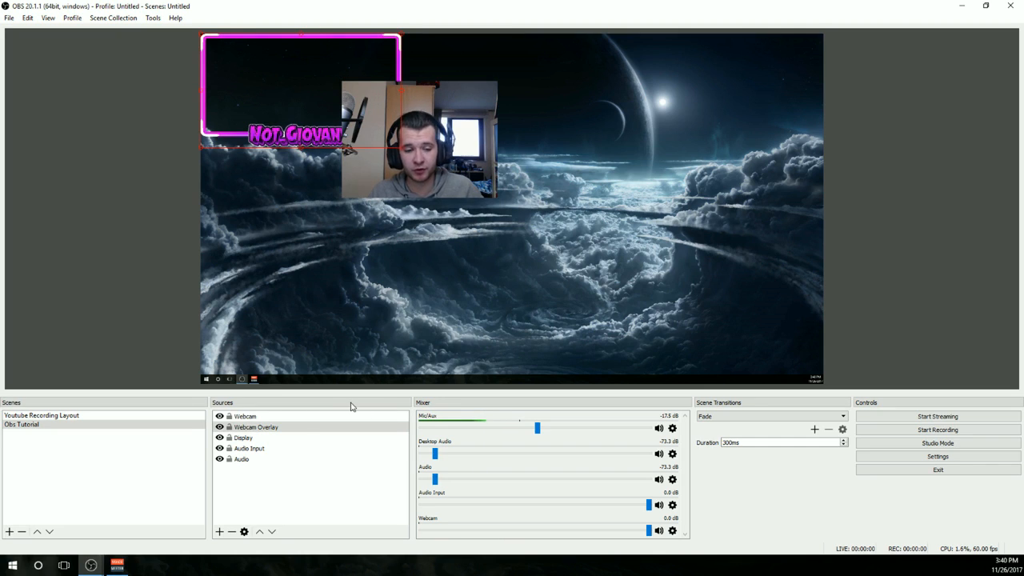
- Move the Display source to the bottom of the source order, below Audio Input and Audio
left_click(264, 416)
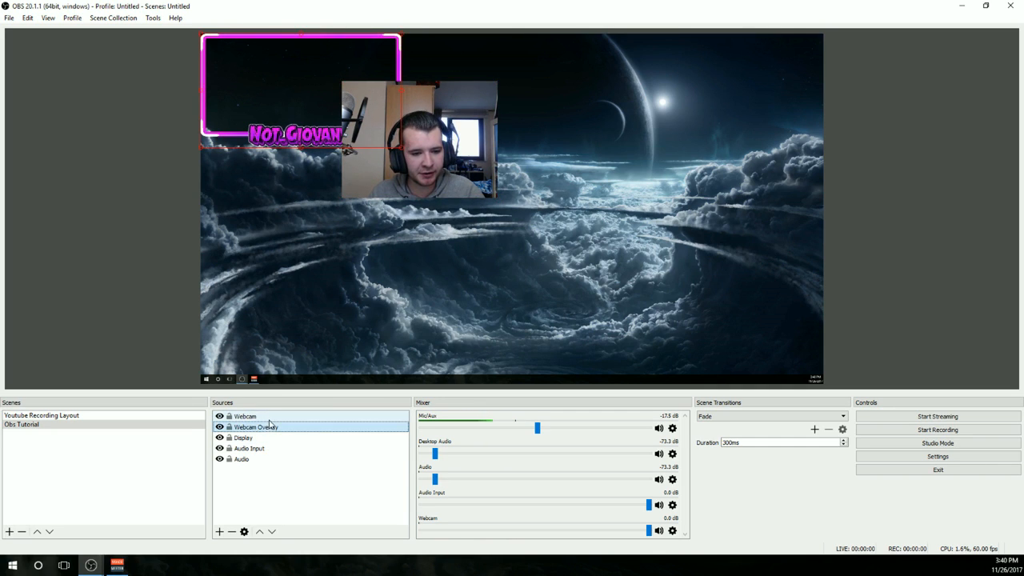
left_click(267, 429)
left_click(256, 439)
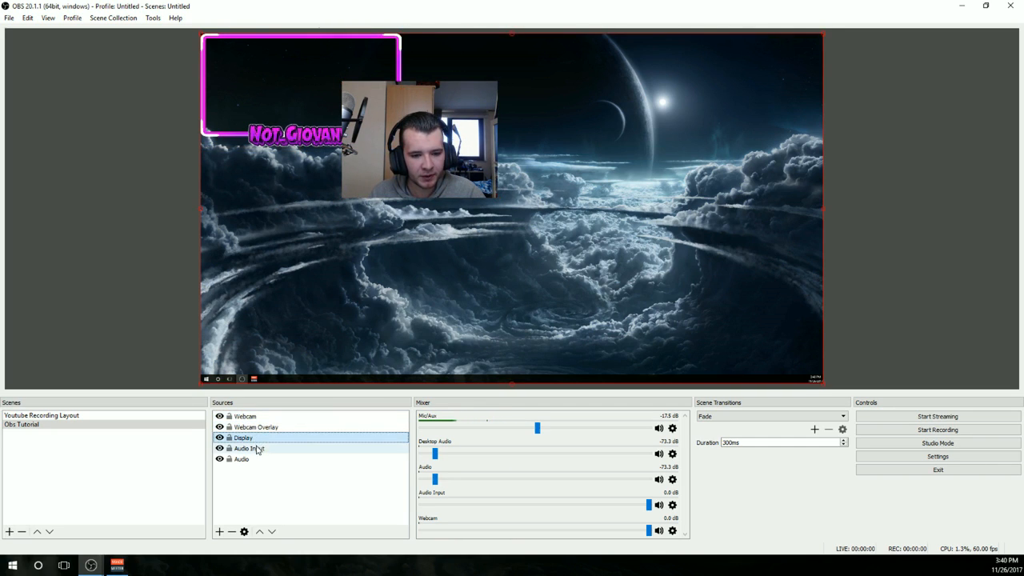
left_click(263, 458)
left_click(266, 448)
left_click(269, 439)
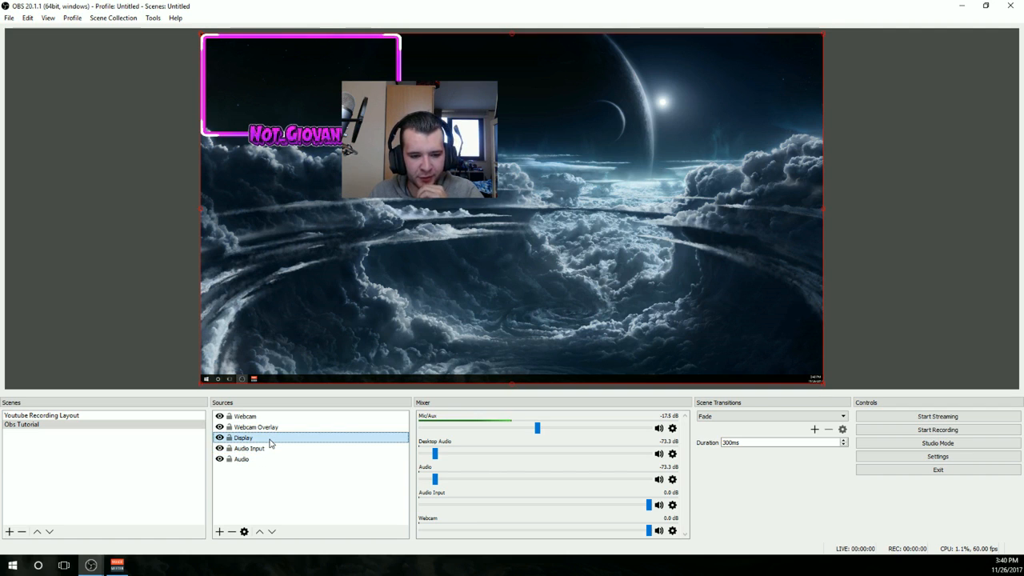
left_click(271, 532)
left_click(271, 532)
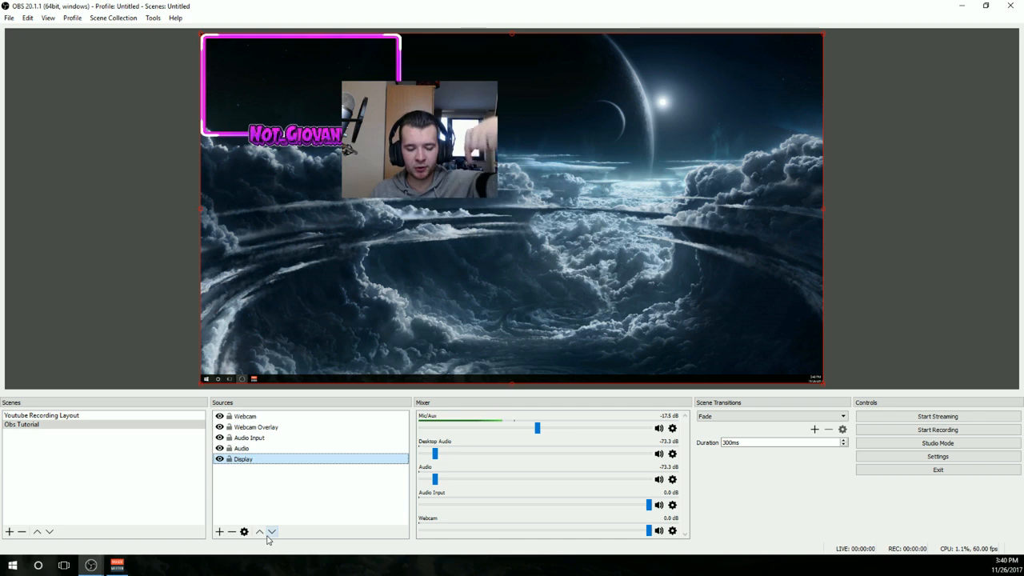
- Move the Webcam Overlay source above Webcam so the frame is drawn in front of the camera image
left_click(284, 427)
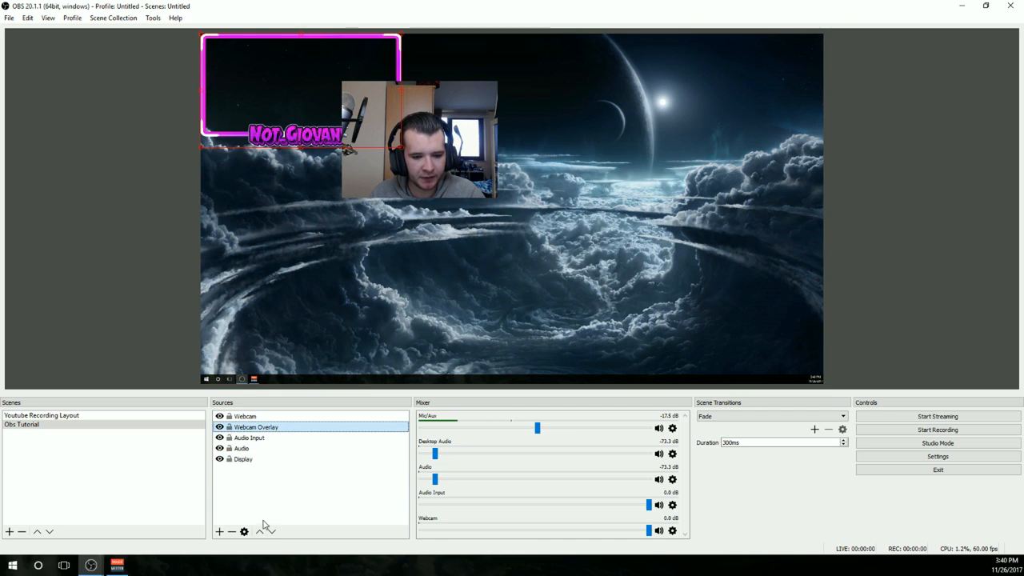
left_click(259, 532)
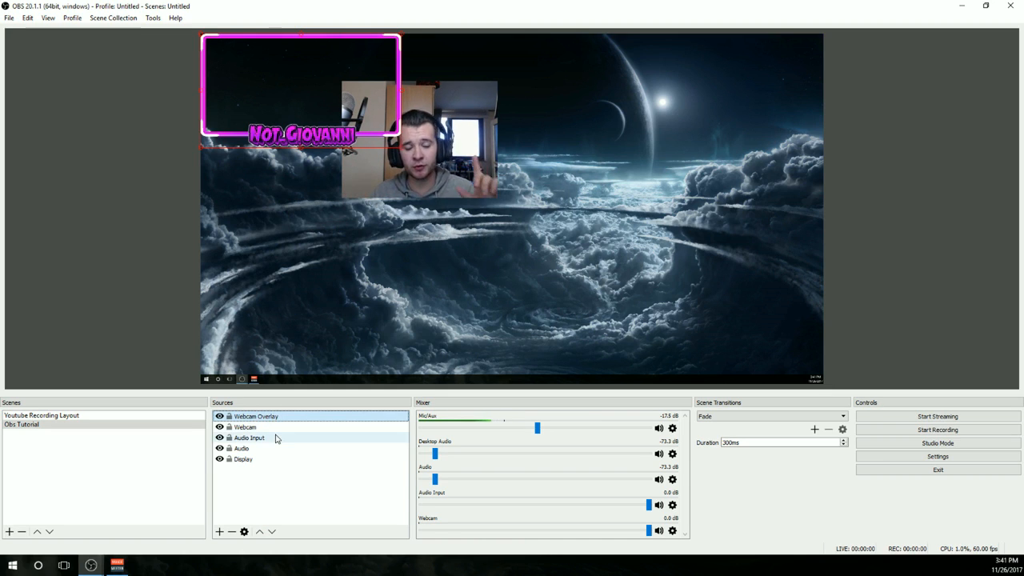
- Move the Webcam Overlay source down below Display and back up to the top of the source order
left_click(272, 532)
left_click(272, 532)
left_click(272, 532)
left_click(272, 532)
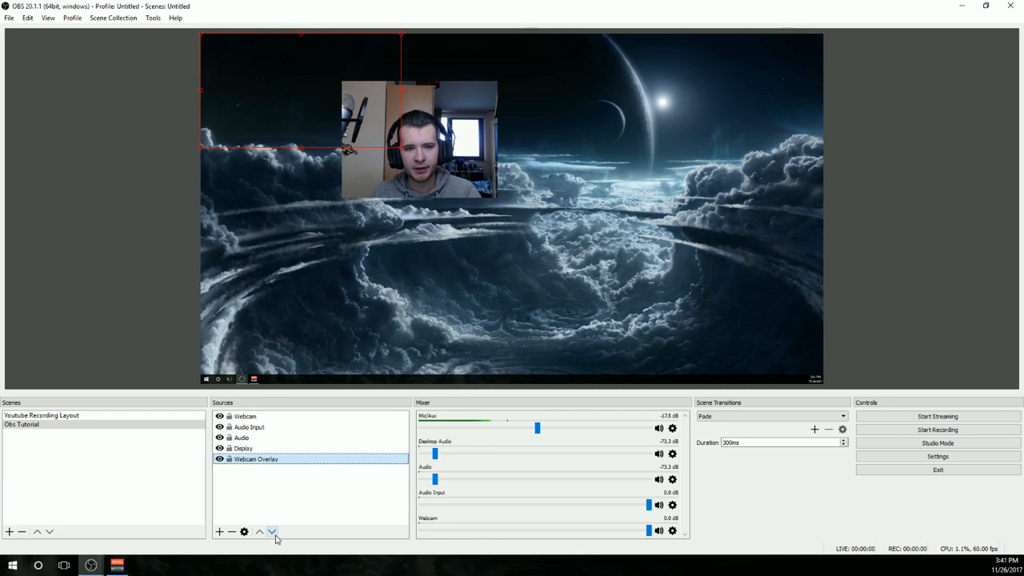
left_click(259, 532)
left_click(260, 532)
left_click(260, 532)
left_click(259, 532)
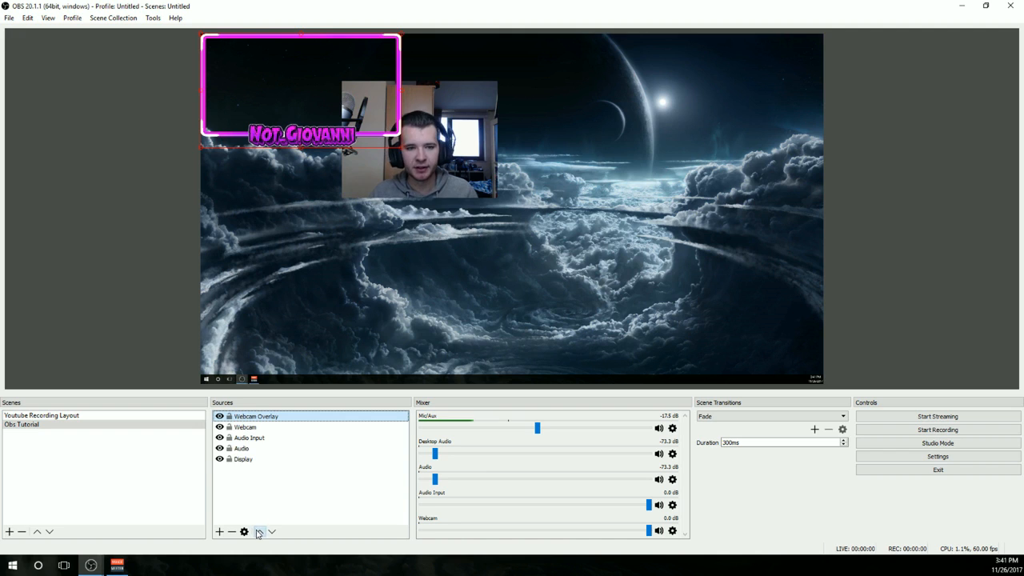
- Move the webcam image into the overlay frame in the canvas's upper-left corner and enlarge it to fill the frame
left_click(430, 134)
left_click_drag(430, 133, 289, 86)
left_click_drag(355, 150, 399, 135)
- Narrow the overlay frame and the webcam image to about four fifths of their width, keeping the camera inside the frame
left_click(401, 94)
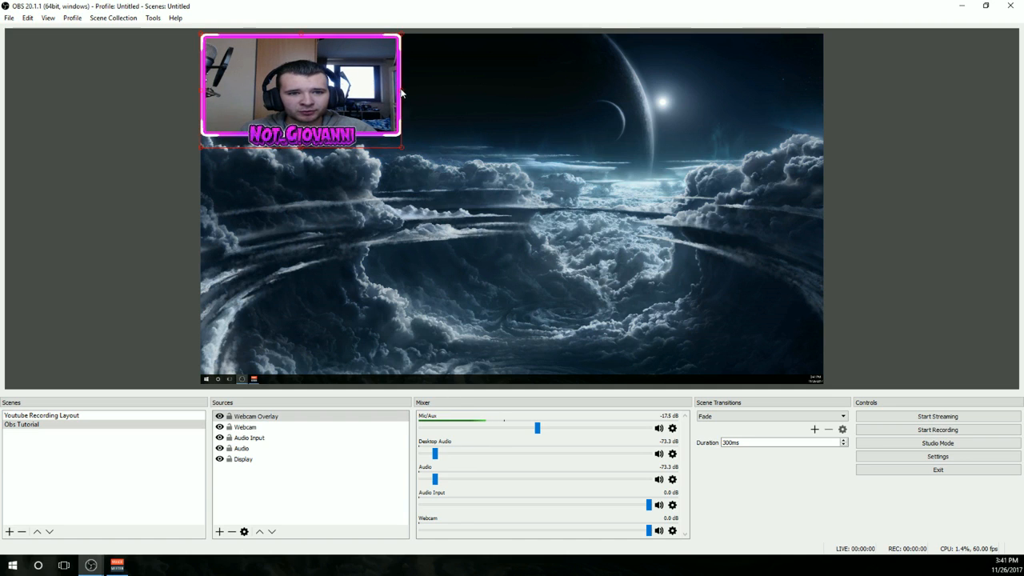
left_click_drag(401, 94, 359, 85)
left_click(396, 88)
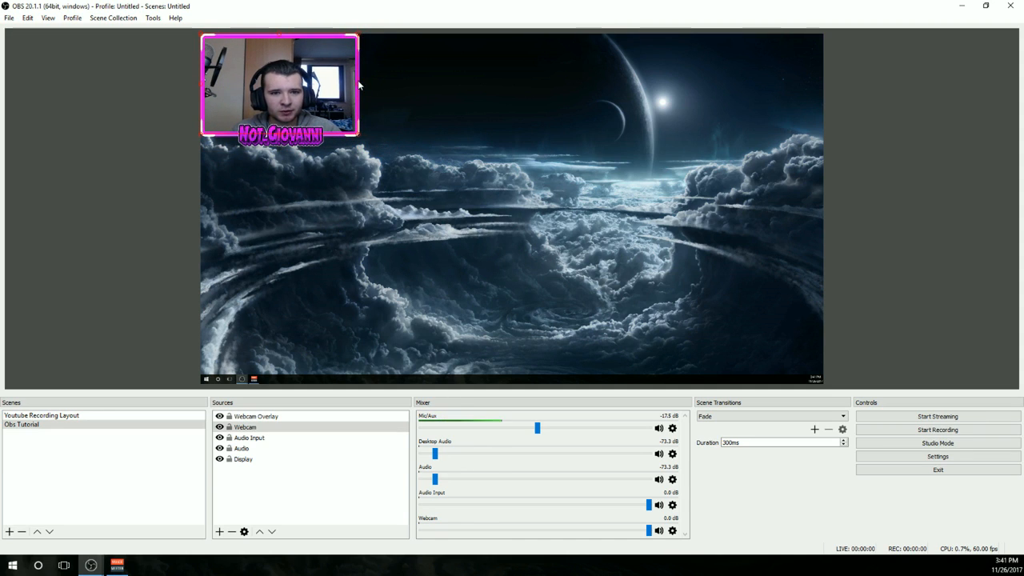
left_click(412, 107)
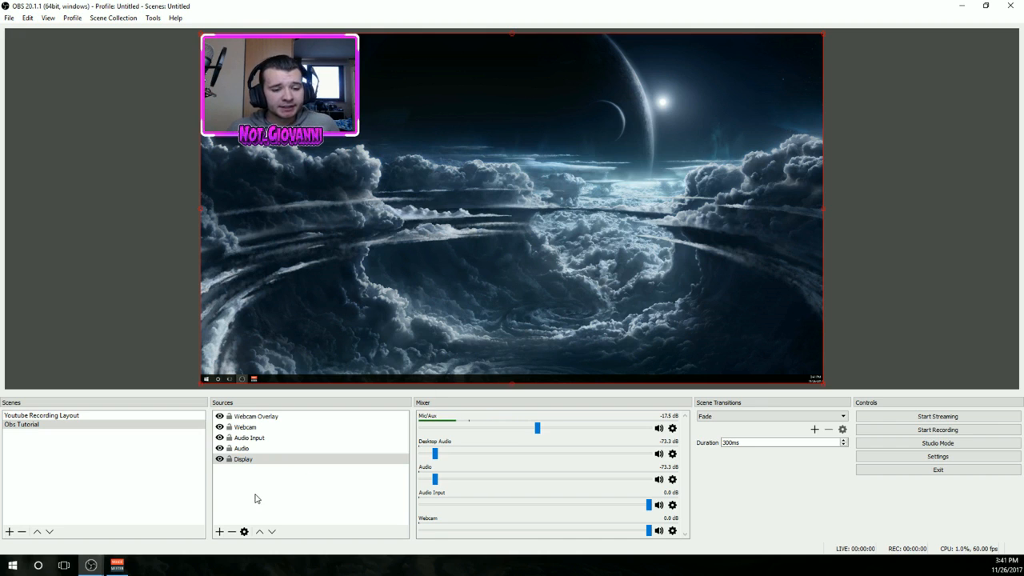
- Add a Text (GDI+) source named Text and set its font to BigNoodleTitling
left_click(219, 532)
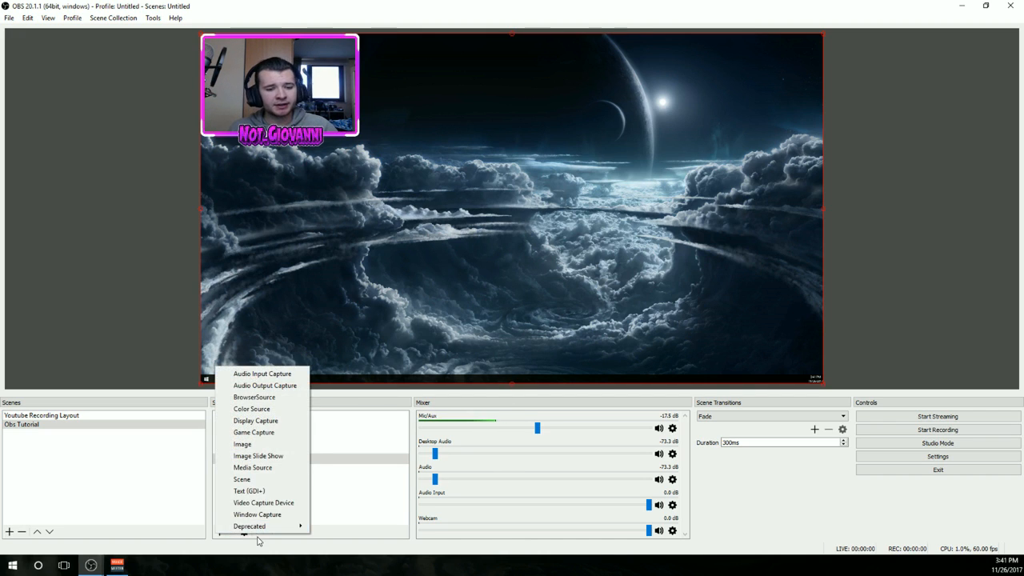
left_click(251, 488)
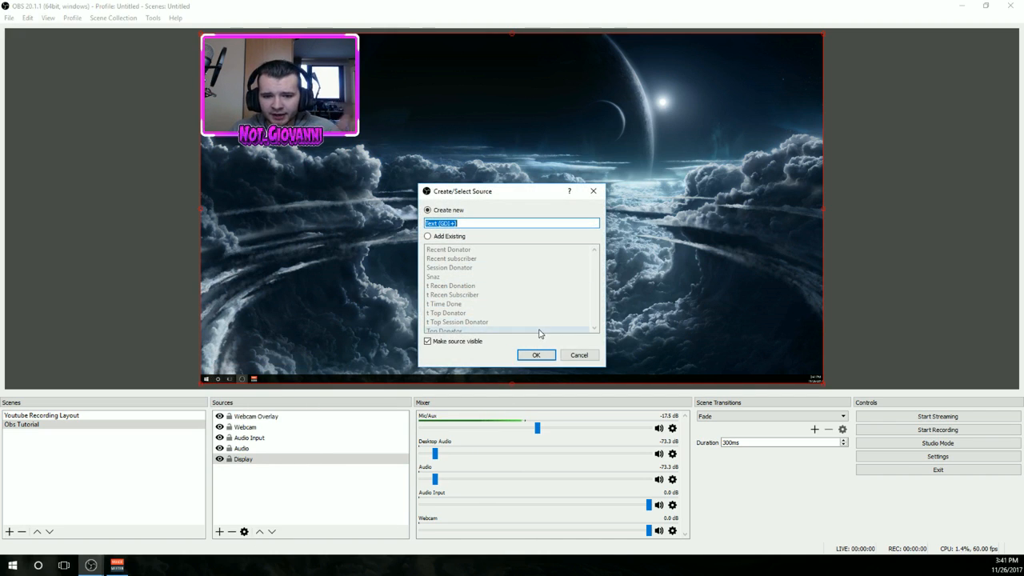
key("Return")
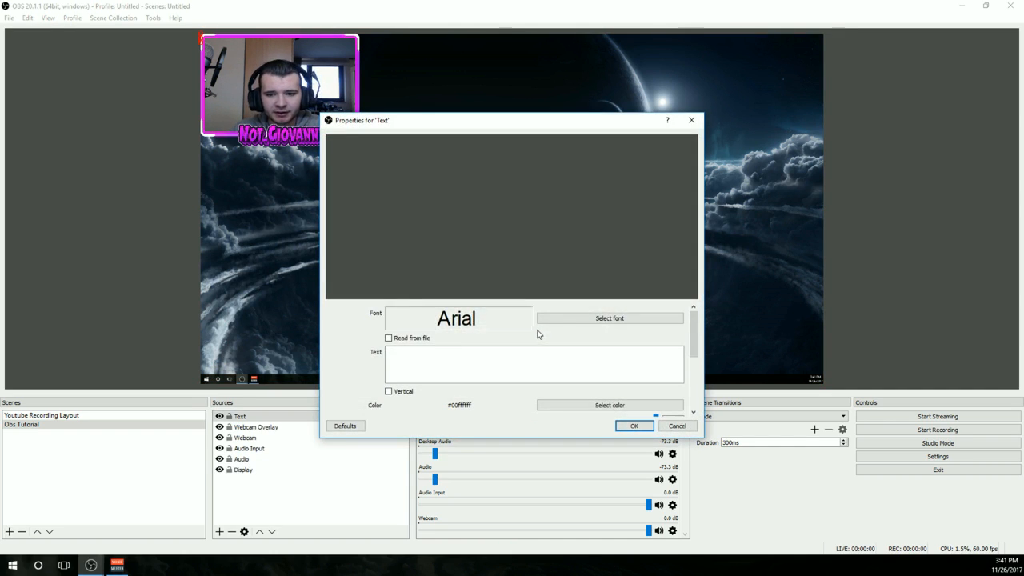
left_click(609, 319)
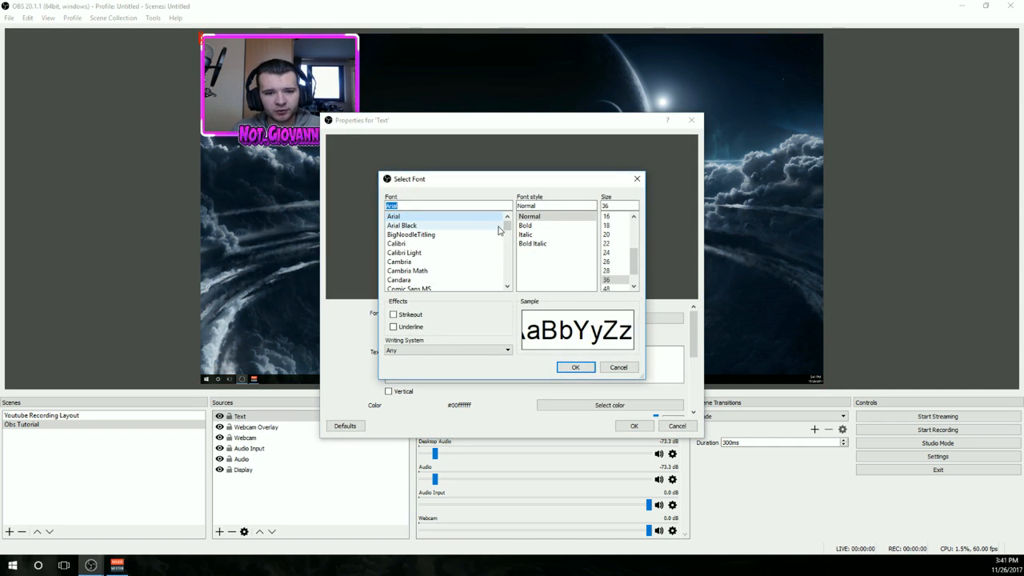
left_click(411, 234)
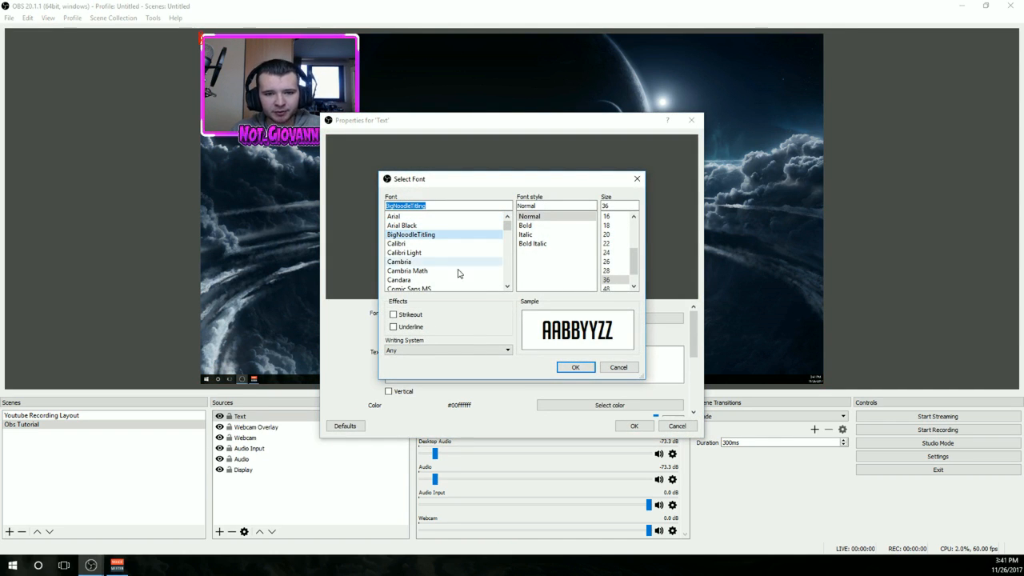
left_click(574, 367)
- Enter OBS as the source's text, color it red (#ff0000), and accept the properties
left_click(553, 357)
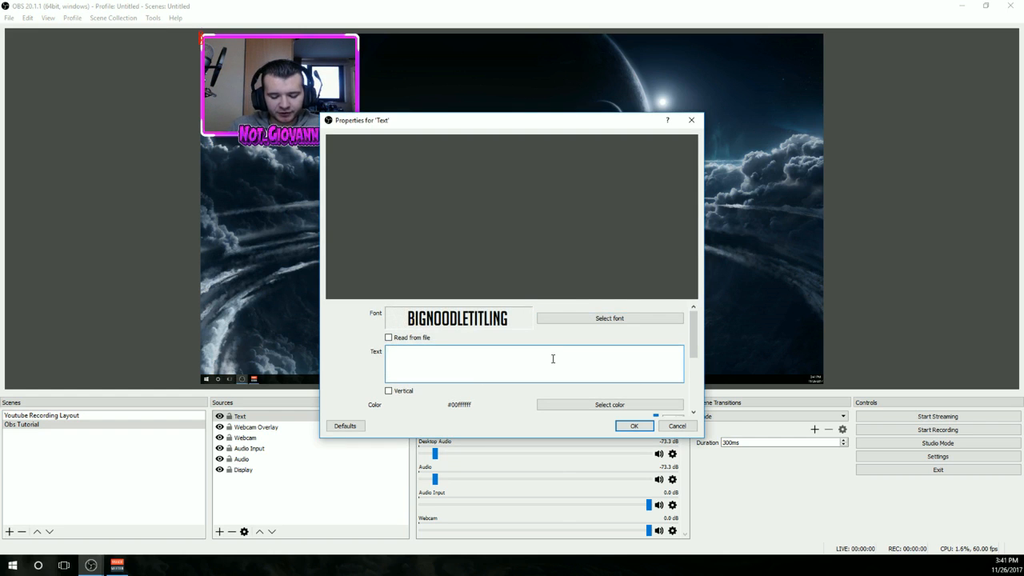
type("OBS")
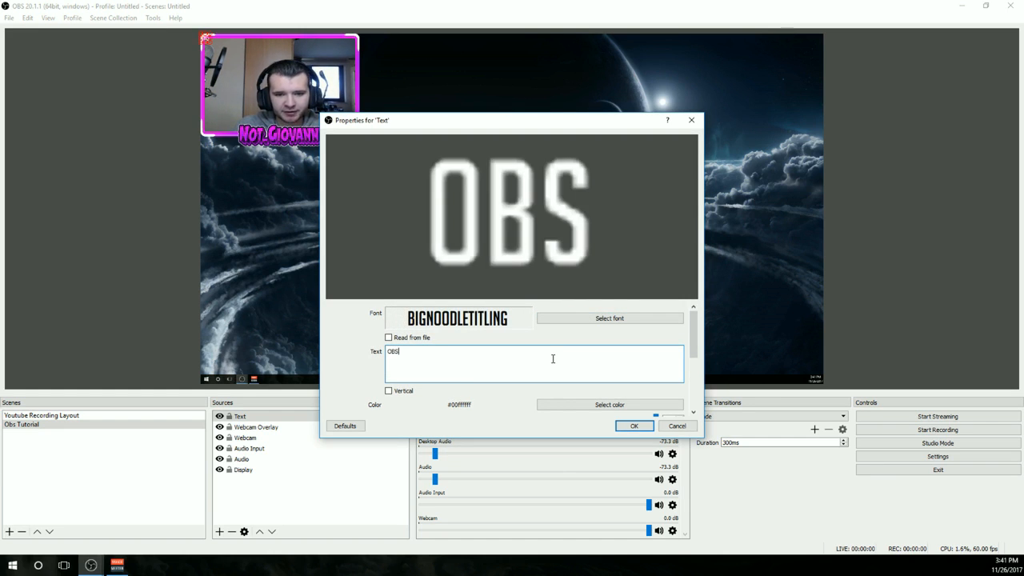
key("Return")
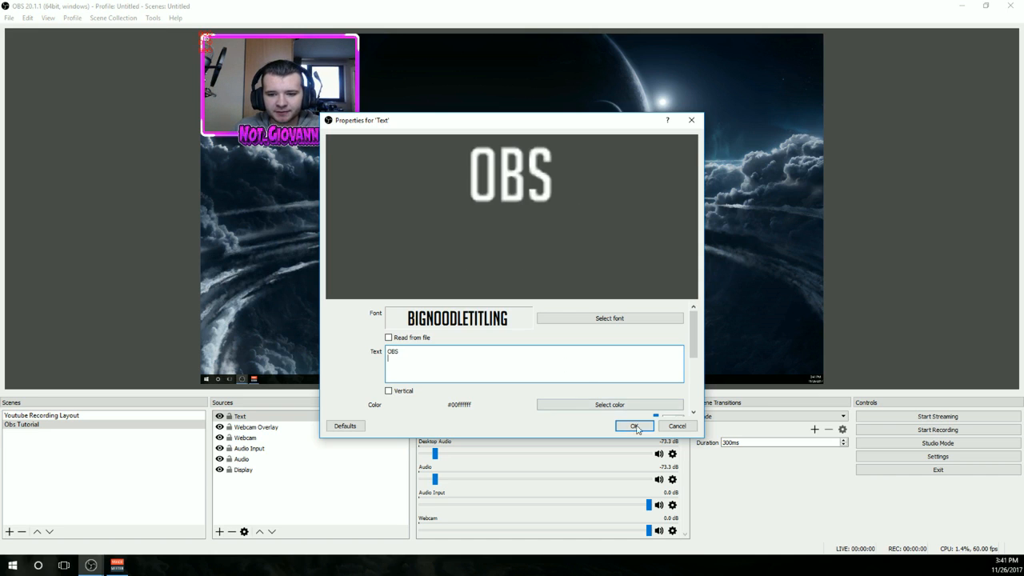
left_click(616, 405)
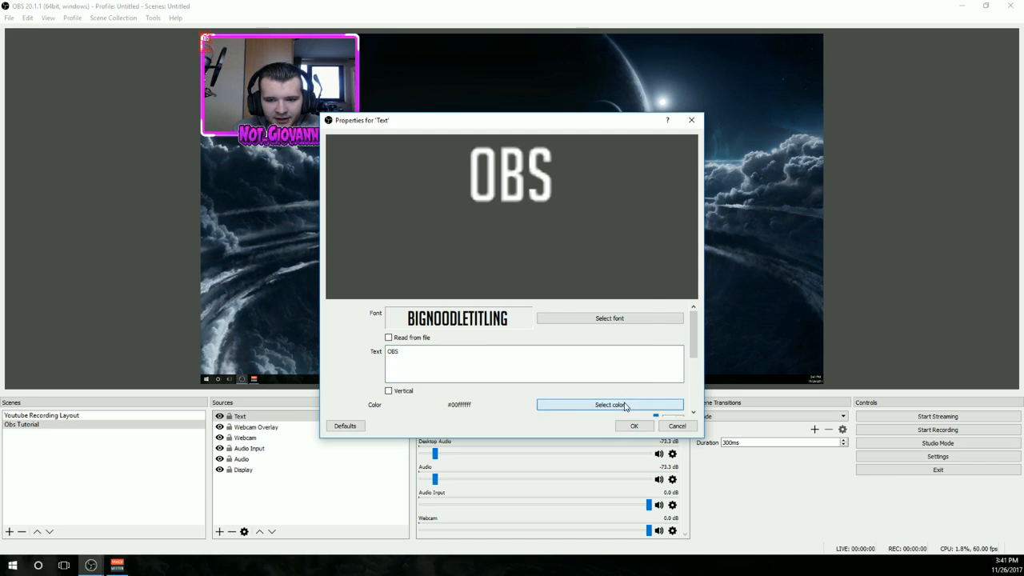
left_click(401, 234)
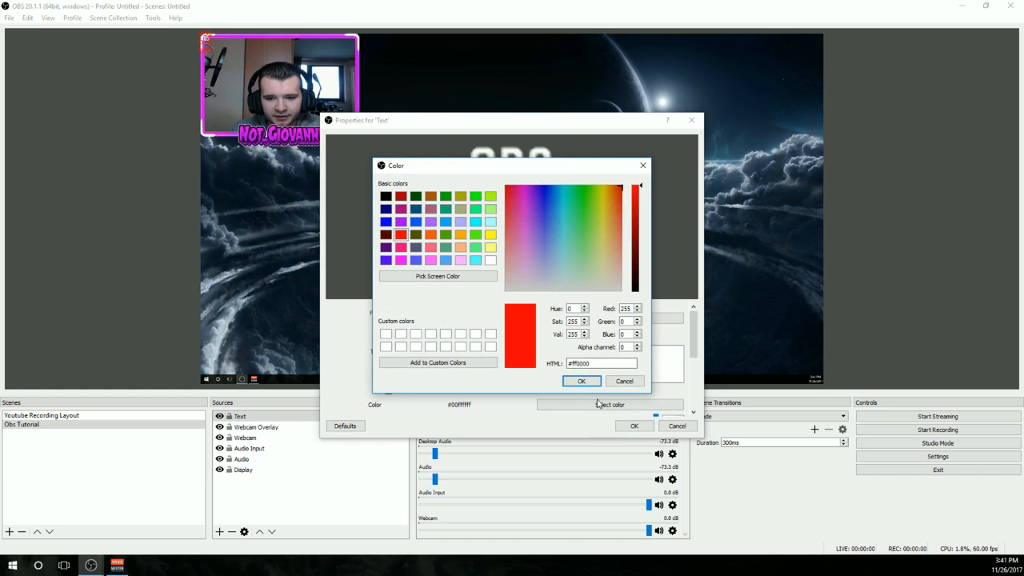
left_click(582, 381)
left_click(634, 425)
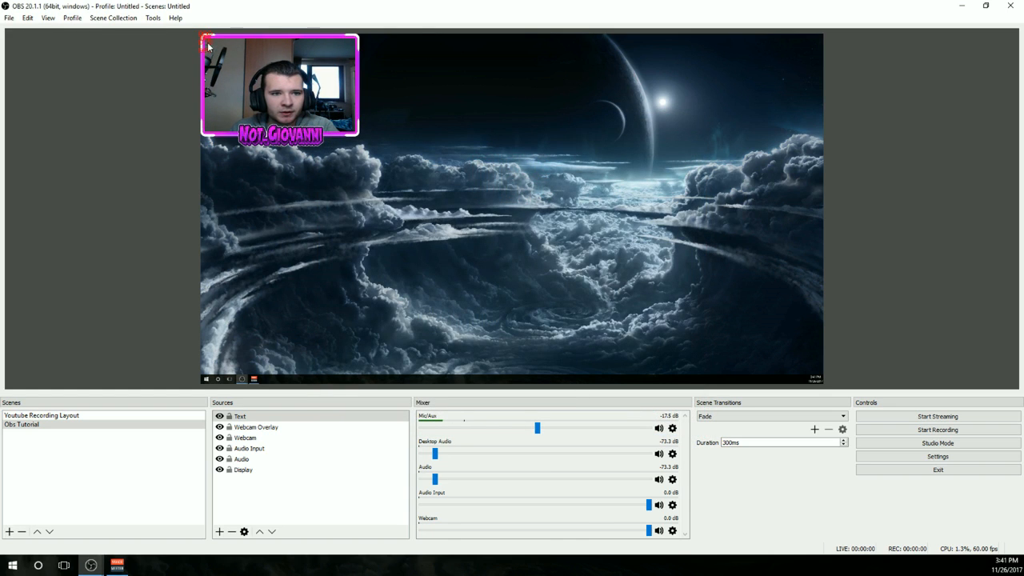
- Scale and reposition the red OBS text as a small title in the upper part of the canvas, right of the webcam
left_click_drag(231, 59, 678, 343)
left_click_drag(559, 241, 538, 119)
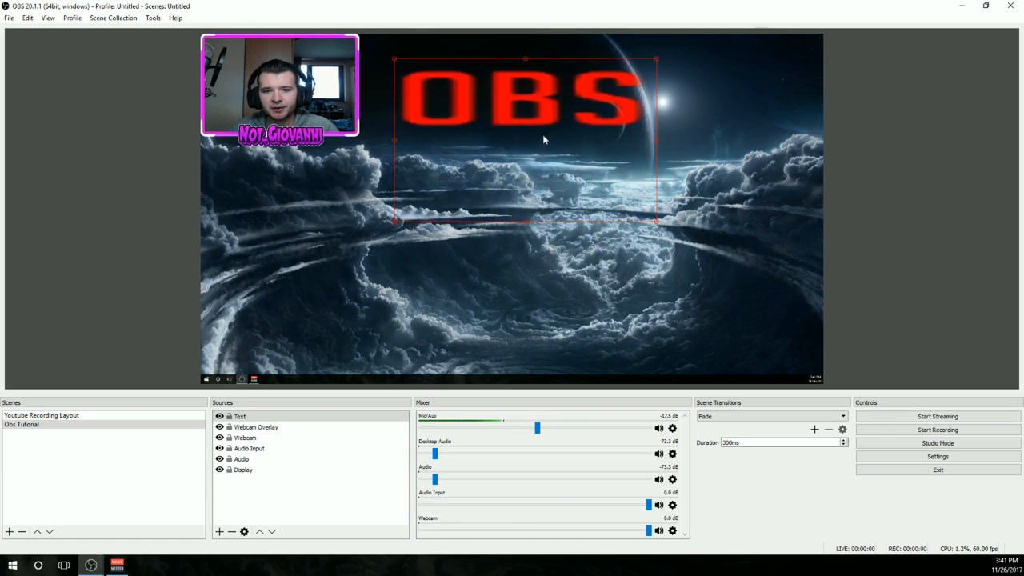
left_click_drag(395, 216, 545, 128)
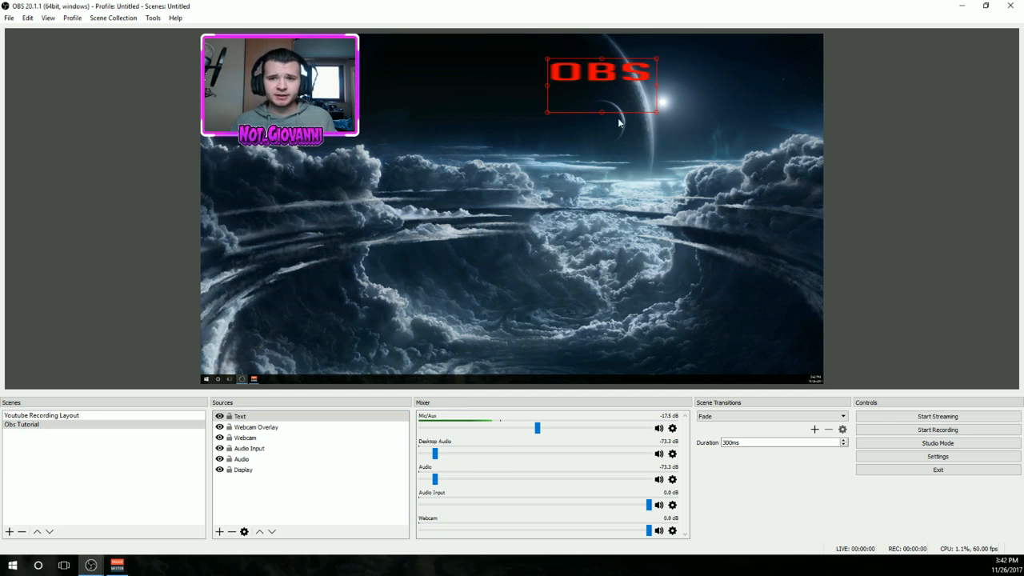
- Delete the Text source from the scene
left_click(628, 88)
left_click(614, 74)
key("Delete")
key("Return")
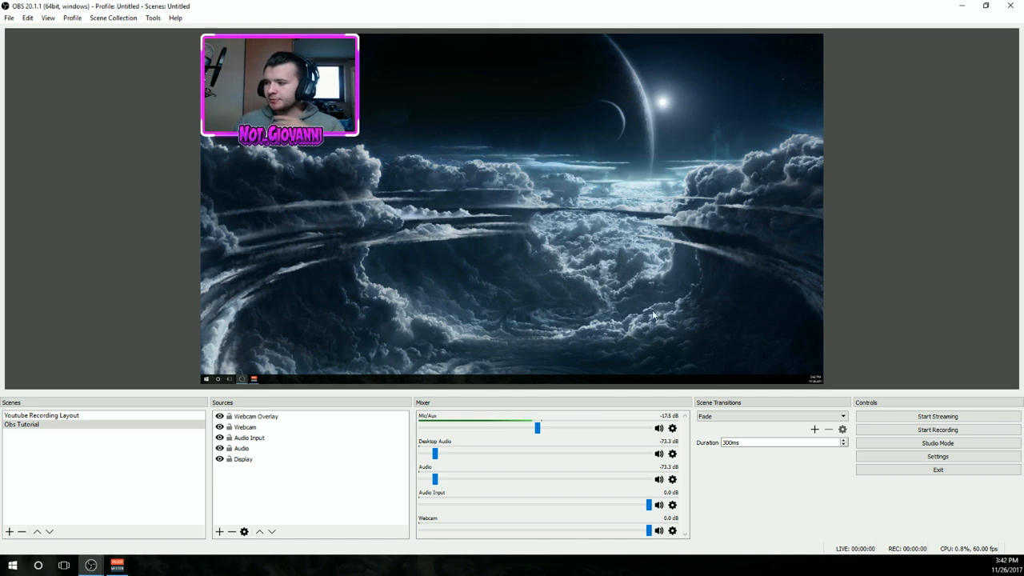
- In the video settings, switch the base canvas resolution to 1920x1080 and back to 2560x1440
left_click(960, 457)
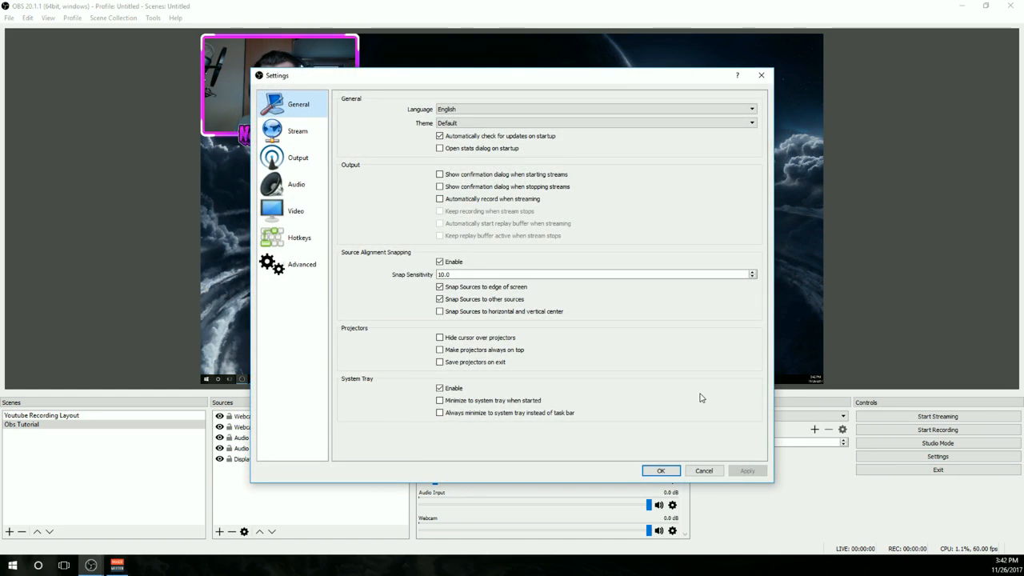
left_click(293, 210)
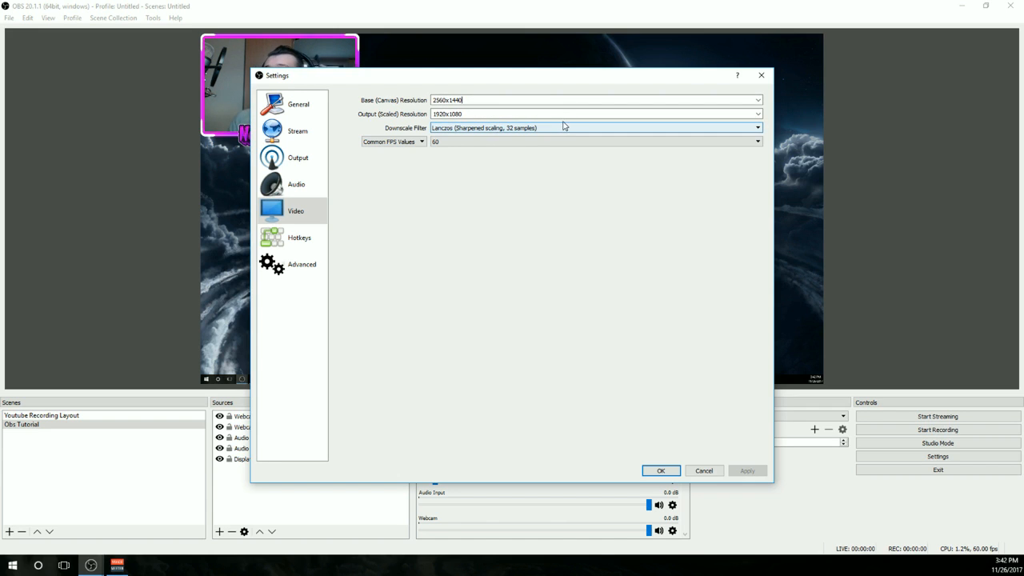
left_click(757, 101)
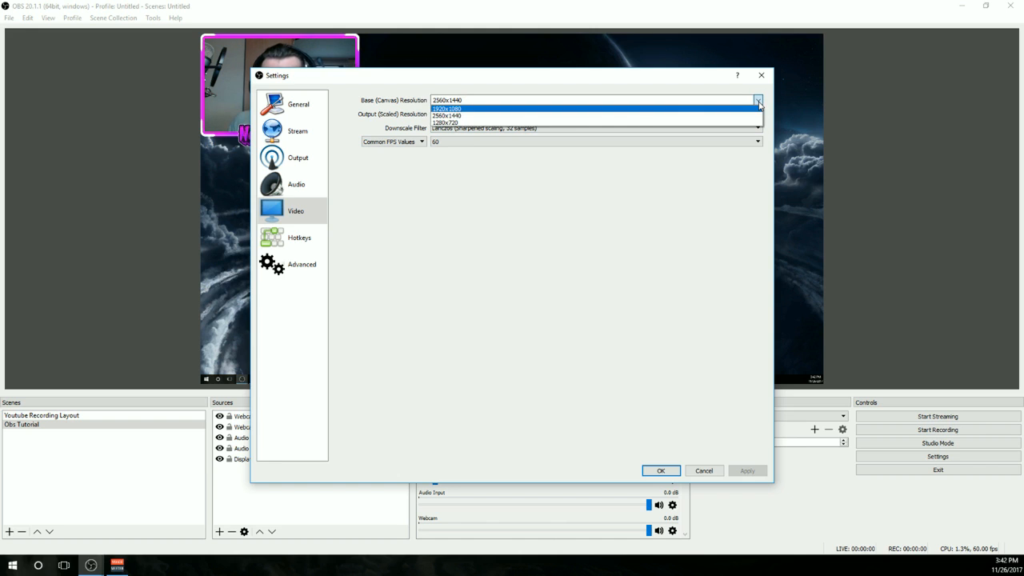
left_click(554, 109)
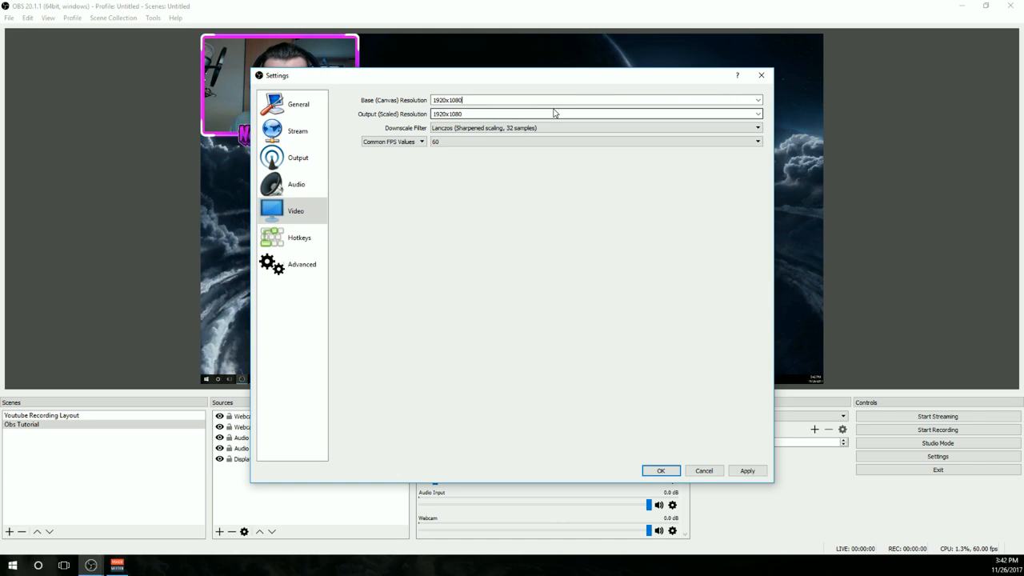
left_click(756, 100)
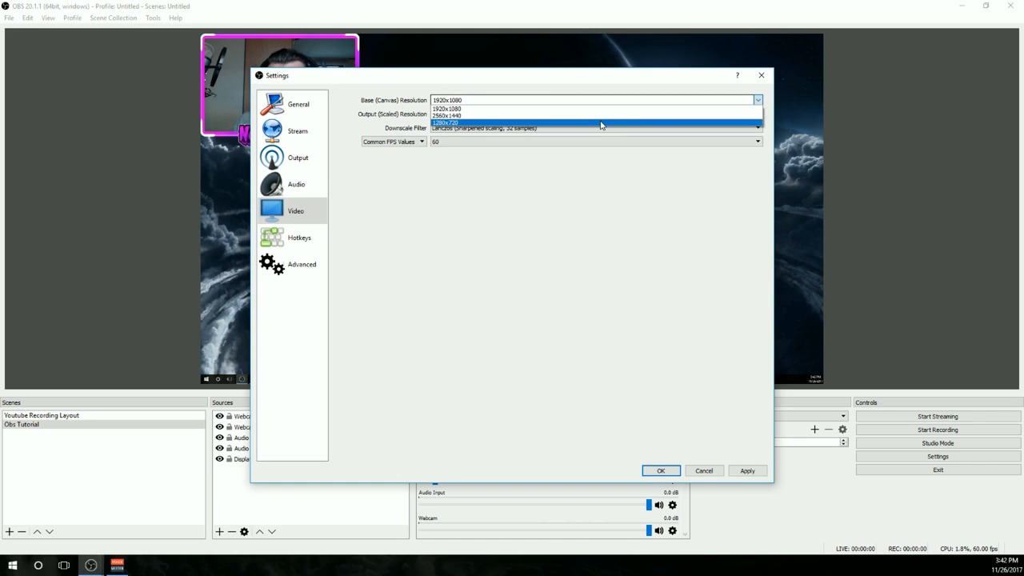
left_click(616, 116)
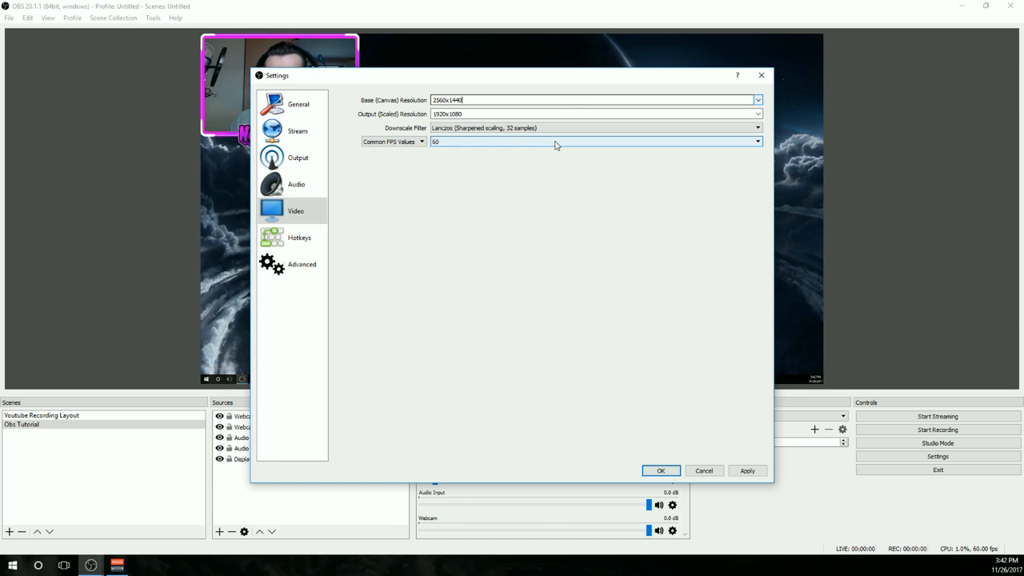
- Switch the output (scaled) resolution to 2560x1440 and back to 1920x1080, and review the lower resolutions offered
left_click(756, 114)
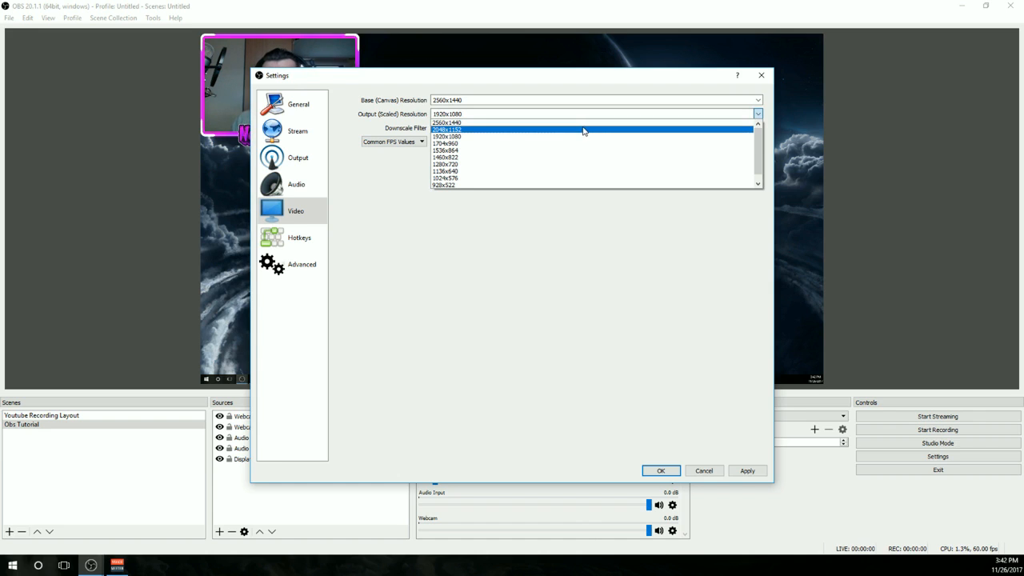
left_click(587, 122)
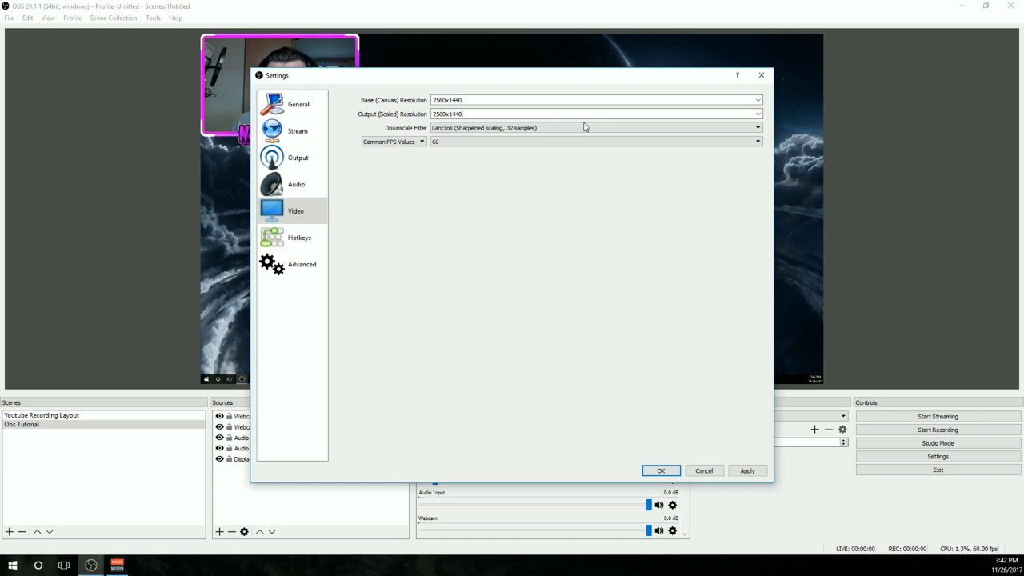
left_click(757, 114)
left_click(632, 138)
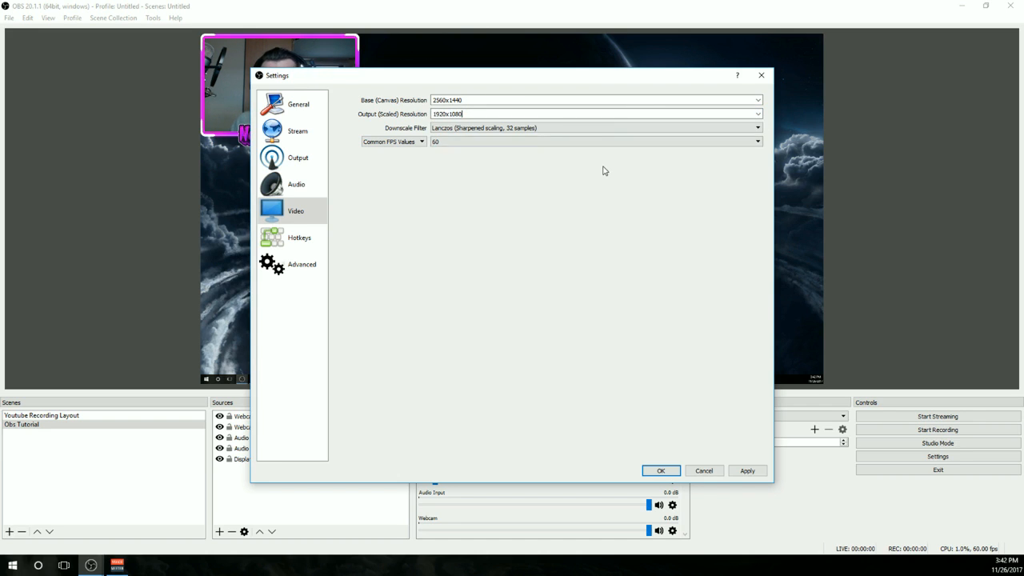
left_click(757, 114)
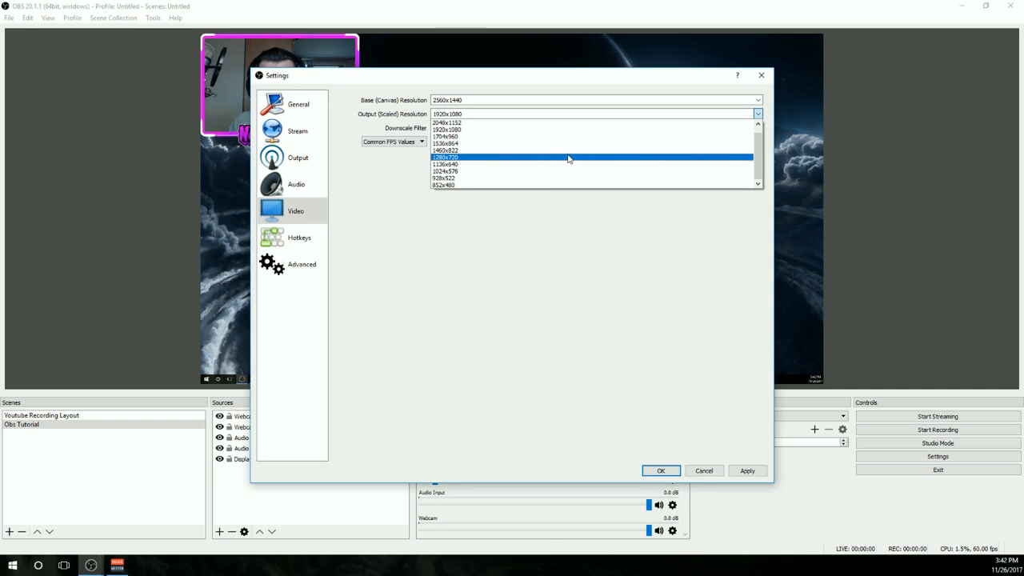
left_click(587, 229)
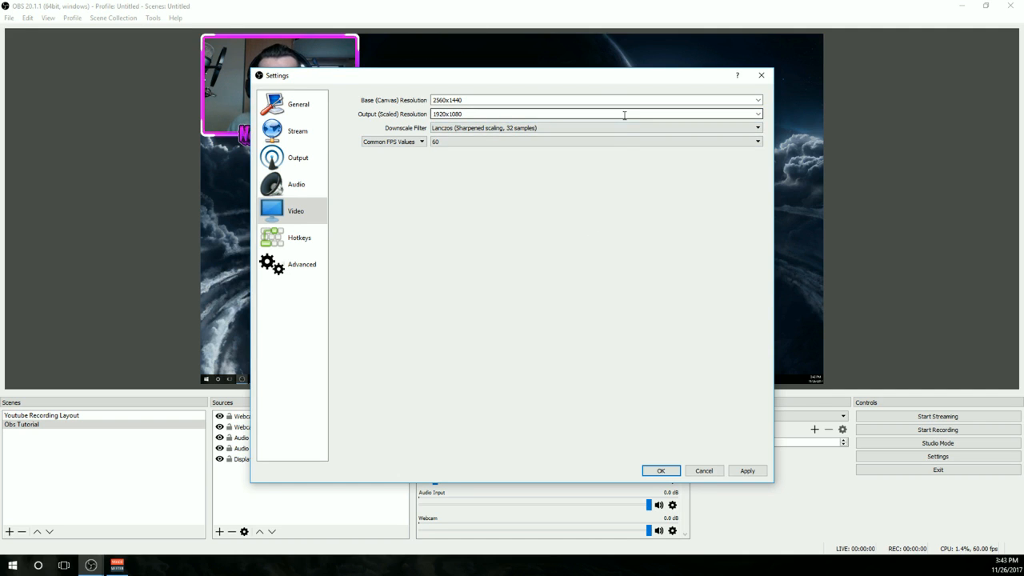
- Set the common FPS value to 30, review the other frame rates, and close the settings without saving
left_click(608, 142)
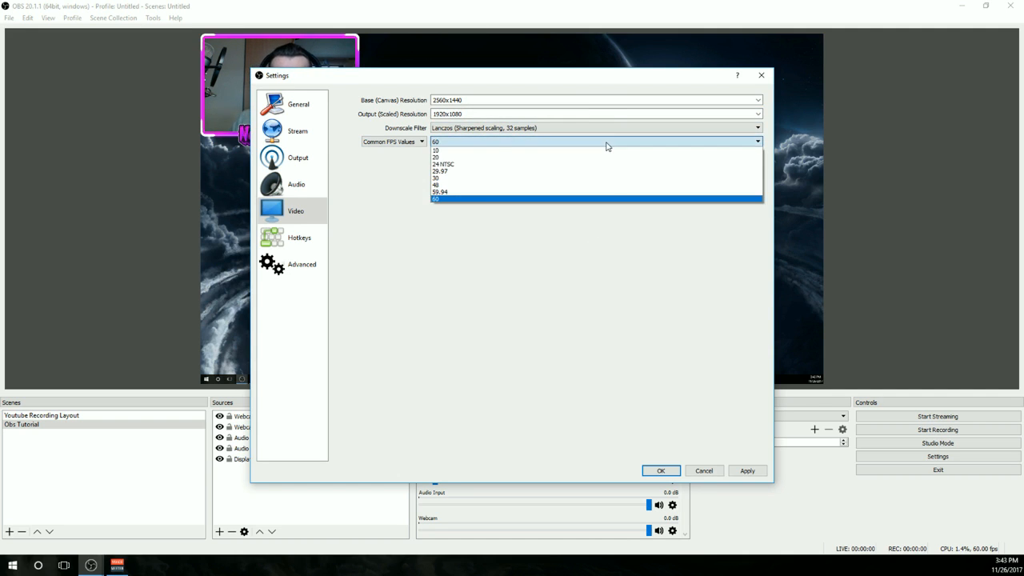
left_click(564, 198)
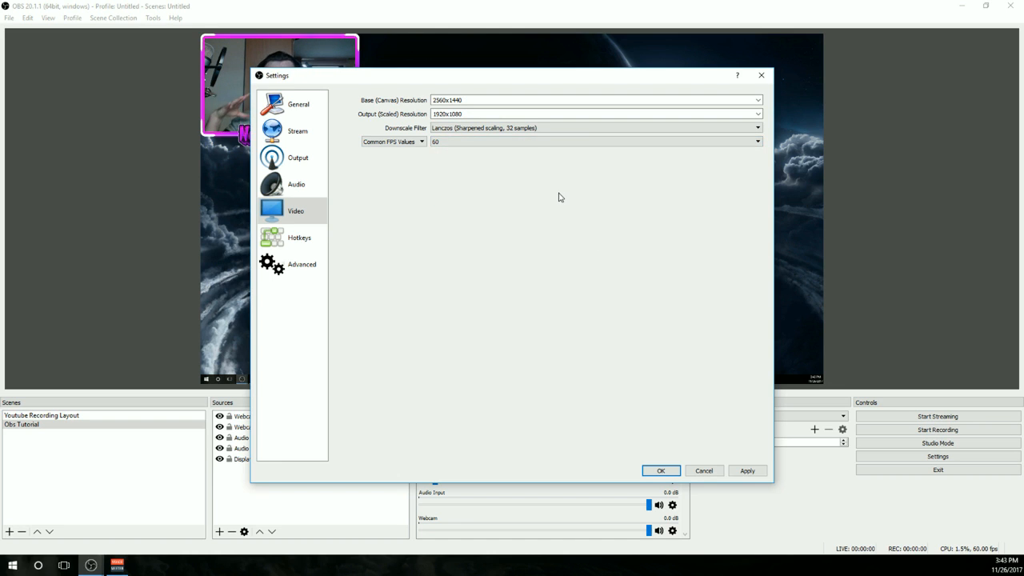
left_click(567, 144)
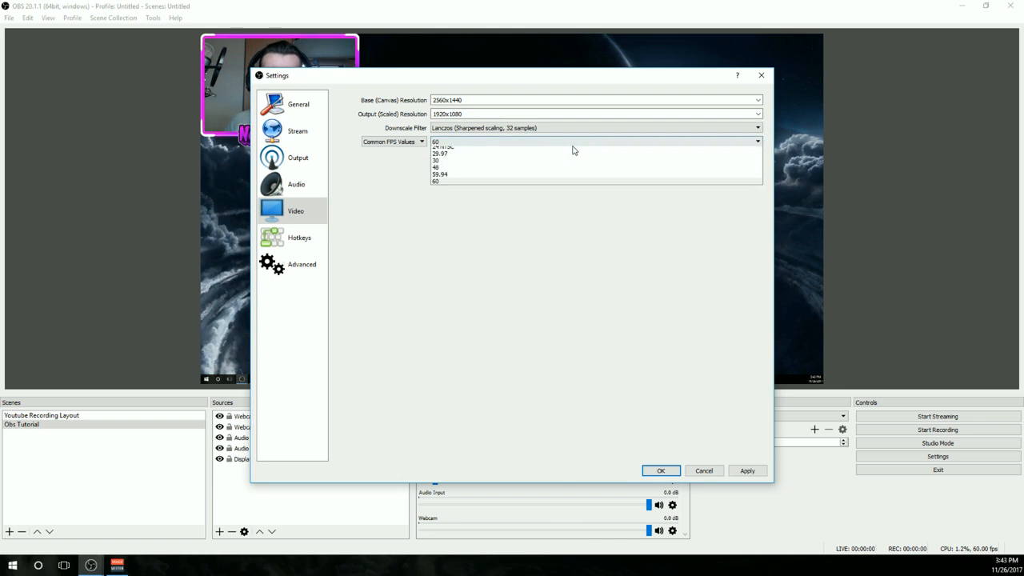
left_click(582, 177)
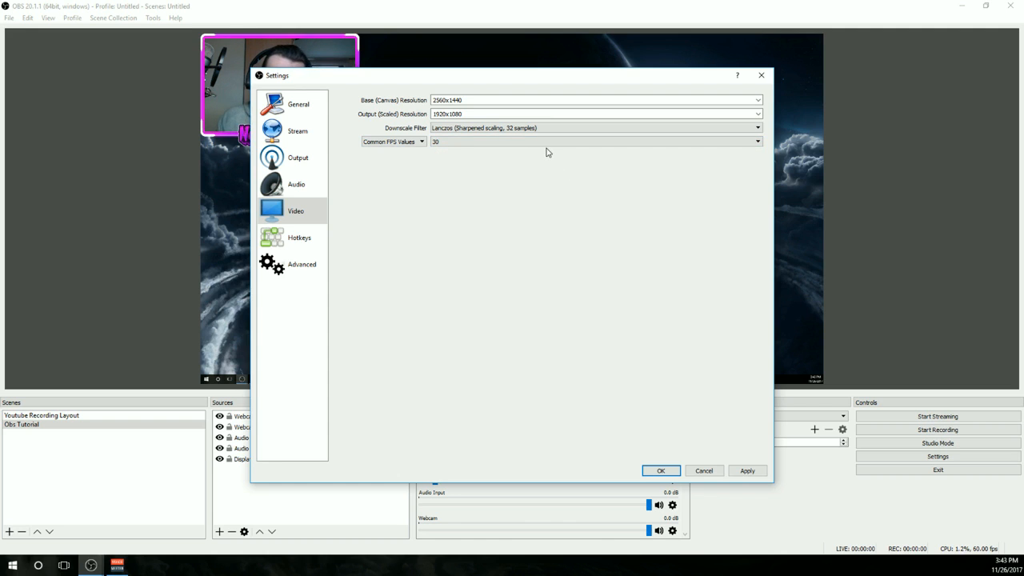
left_click(551, 141)
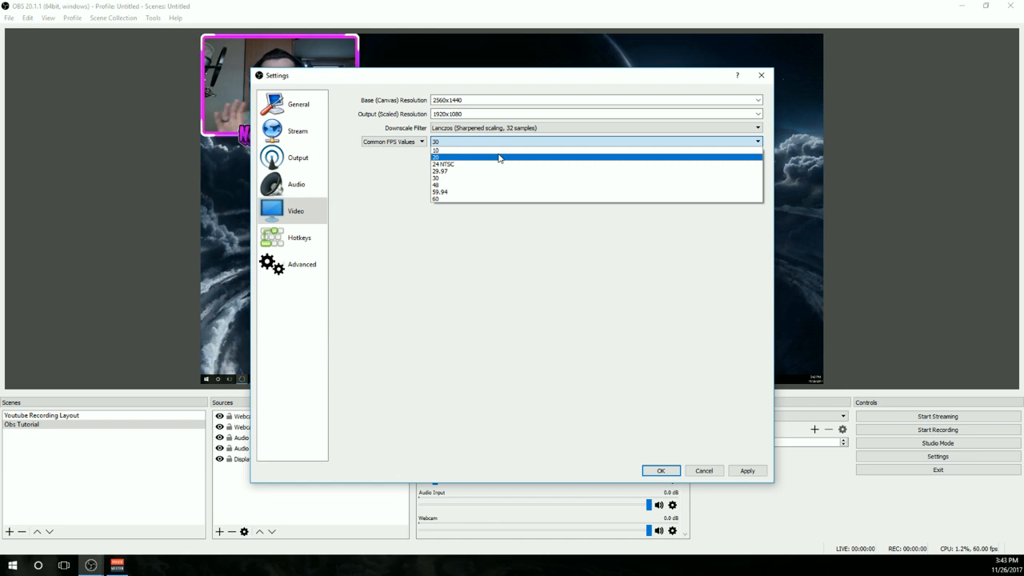
left_click(627, 324)
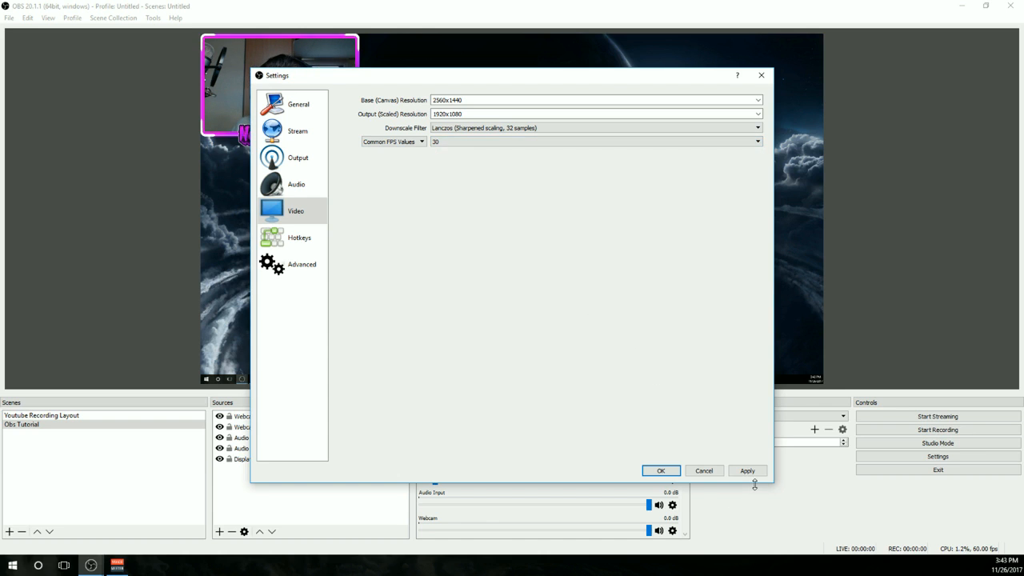
left_click(704, 471)
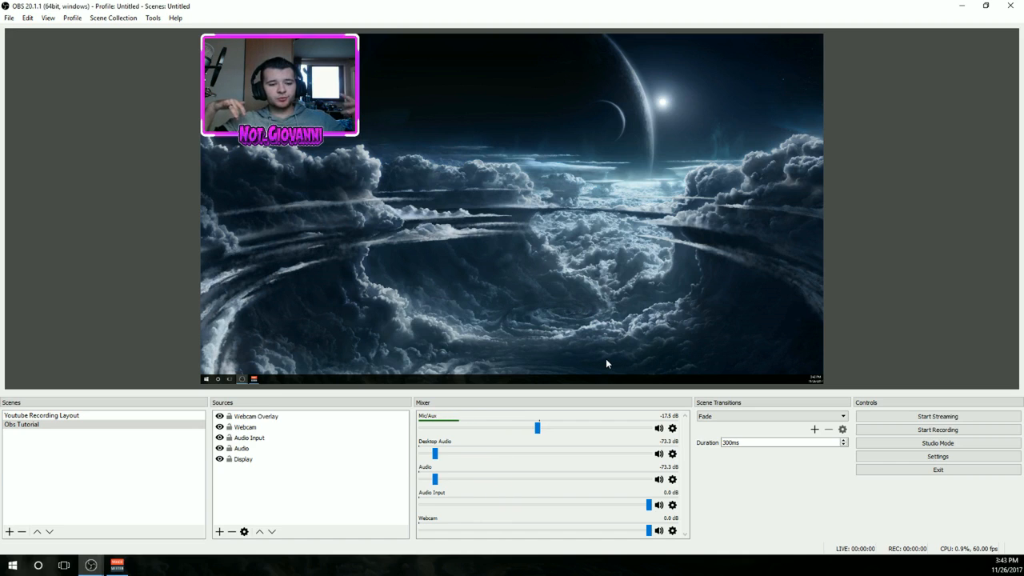
- Record a short test clip of the Obs Tutorial scene, moving the OBS window off the captured display during the recording
left_click(987, 432)
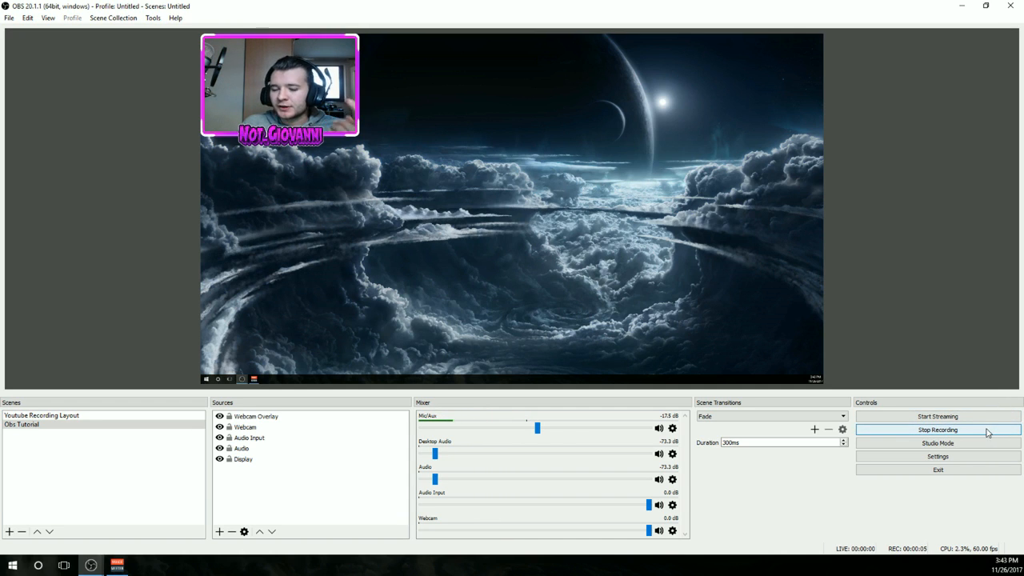
left_click(986, 434)
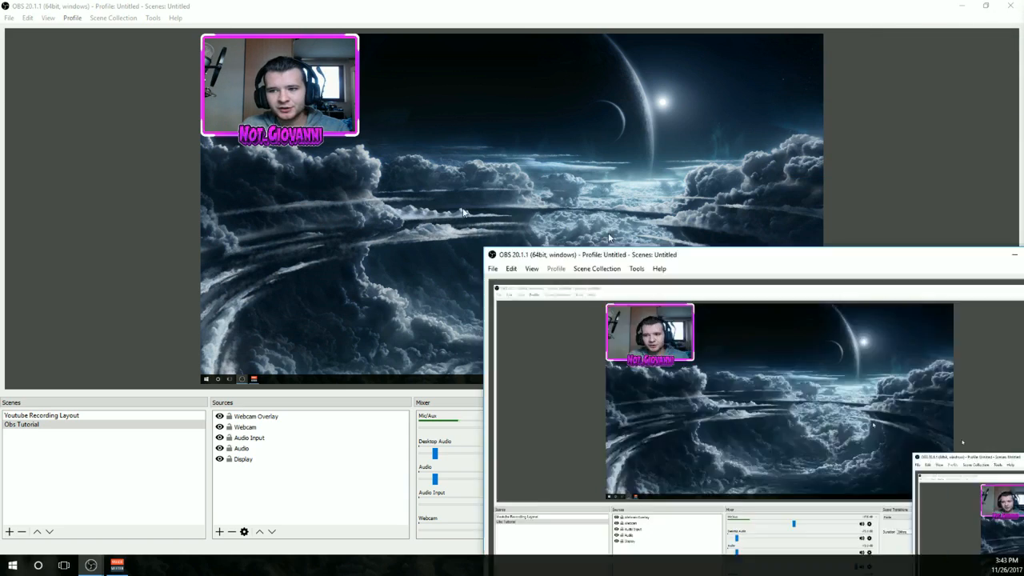
left_click_drag(608, 238, 1023, 77)
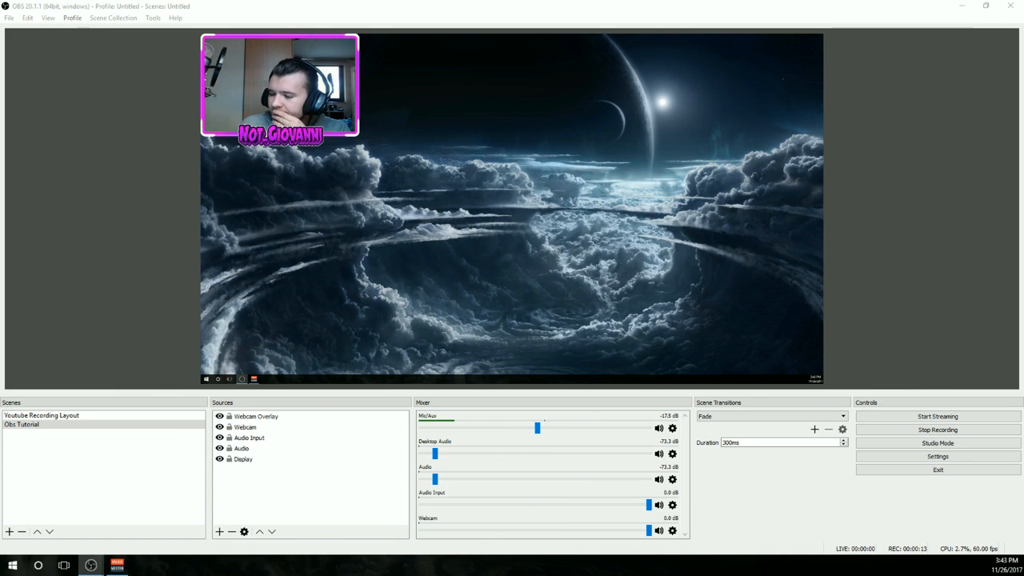
left_click(895, 430)
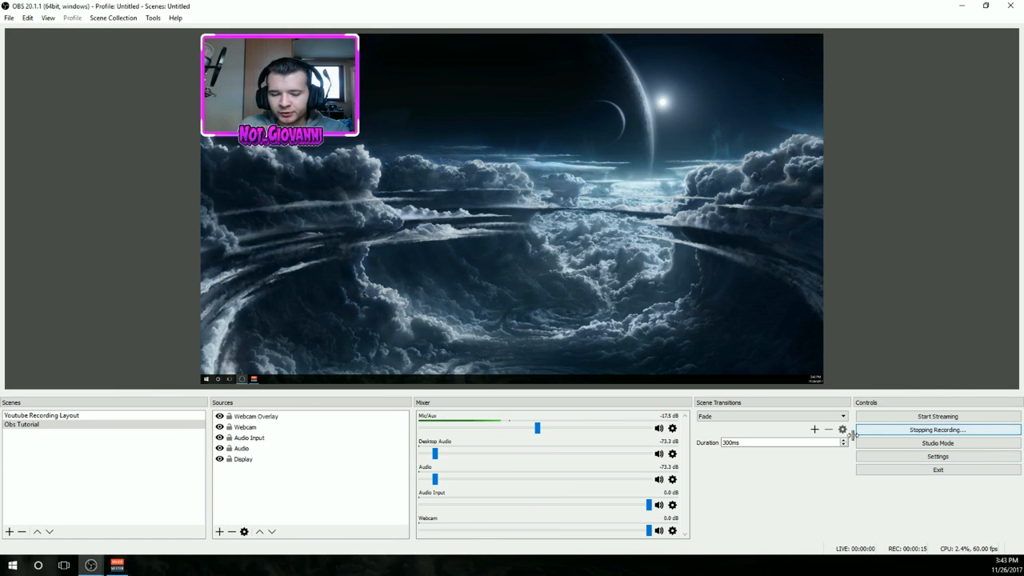
left_click(9, 17)
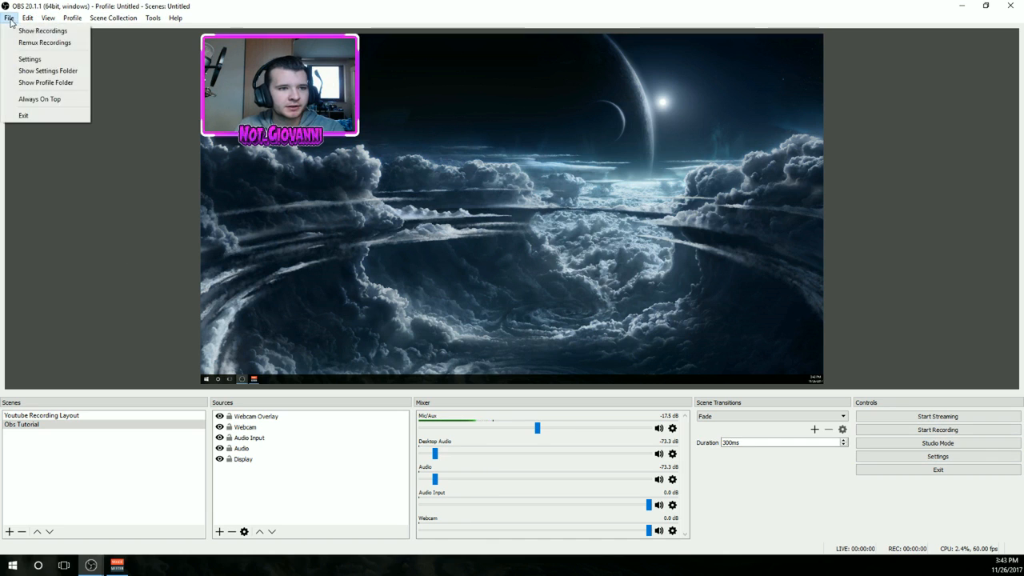
left_click(23, 32)
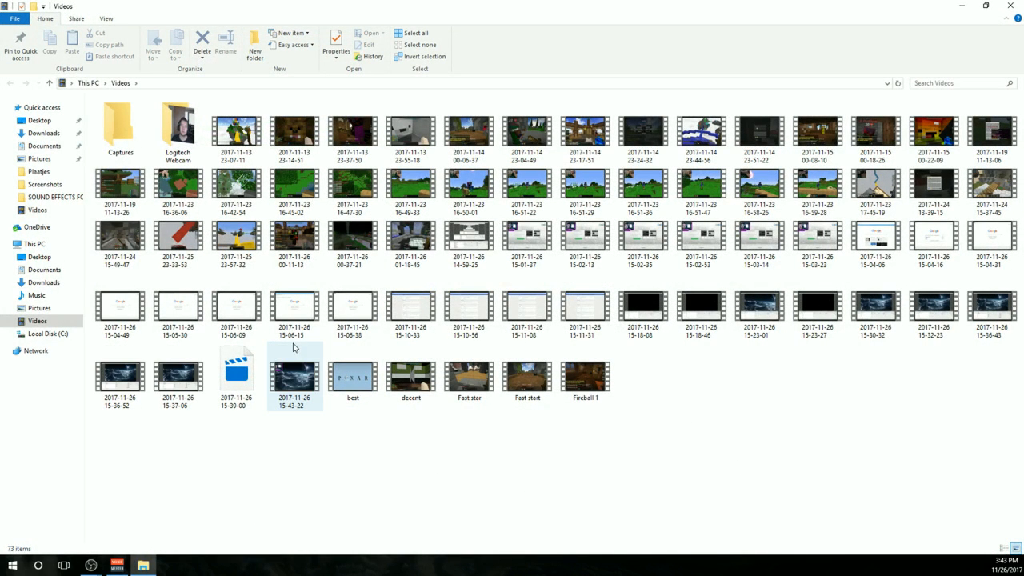
double_click(298, 376)
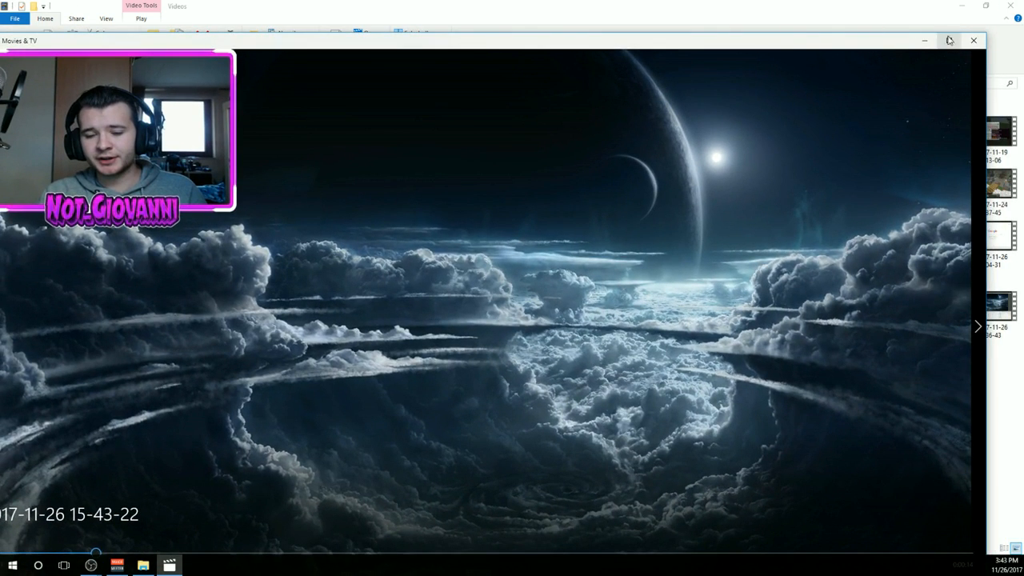
left_click(949, 41)
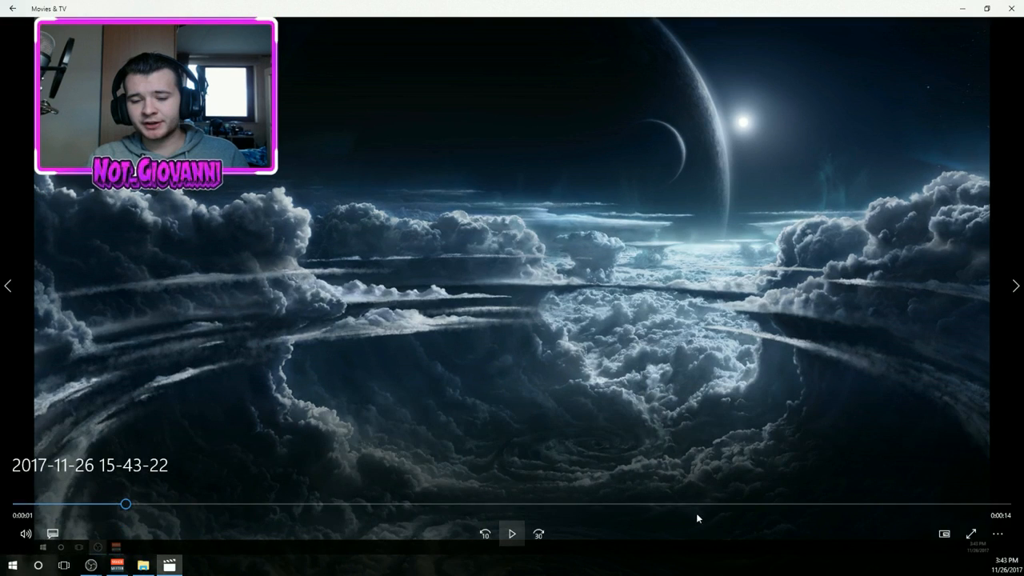
- Play the test clip to check its picture and sound, pause it, and close the player and the Videos folder
left_click(510, 537)
left_click_drag(406, 504, 660, 504)
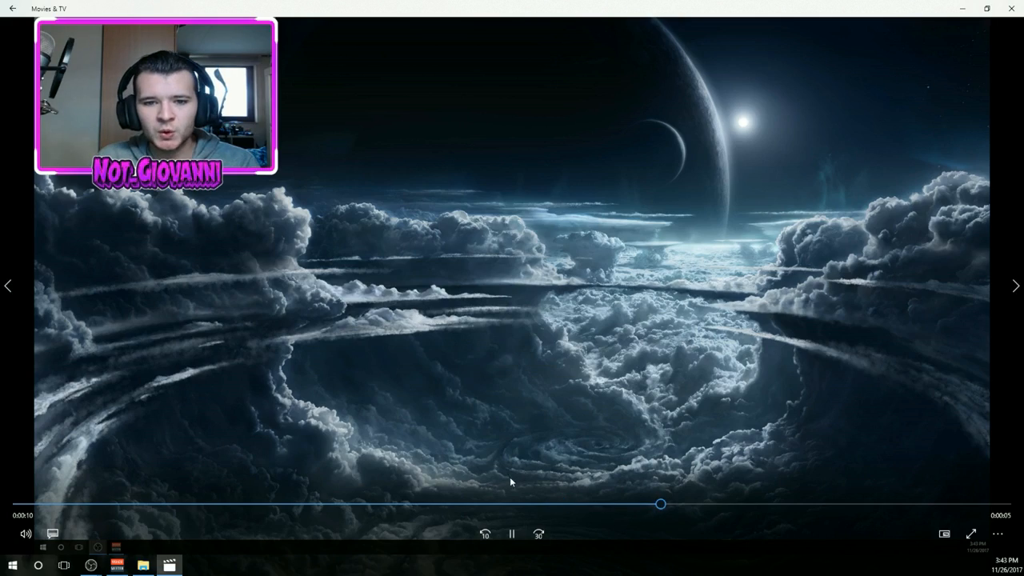
left_click(512, 533)
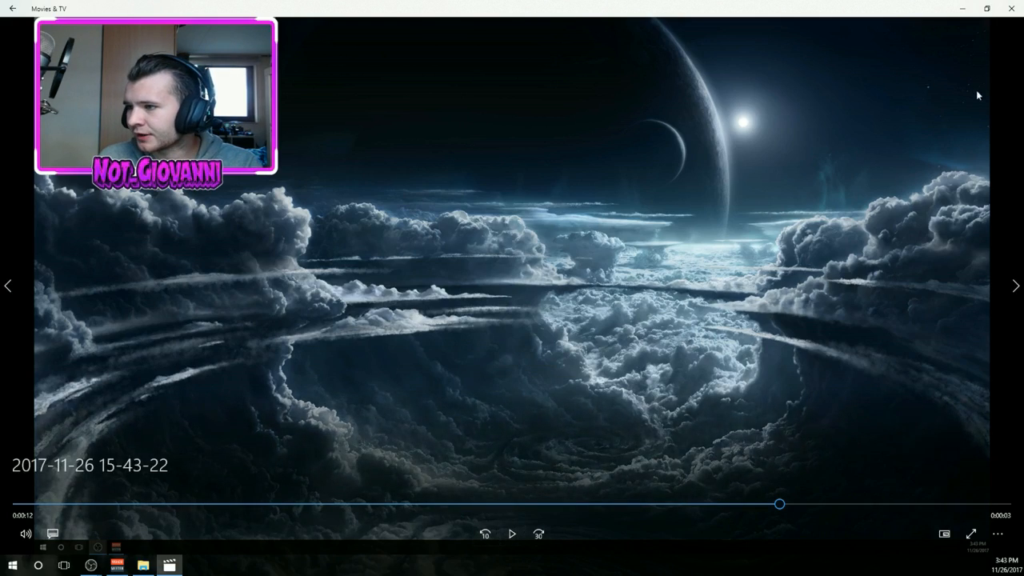
left_click(1011, 8)
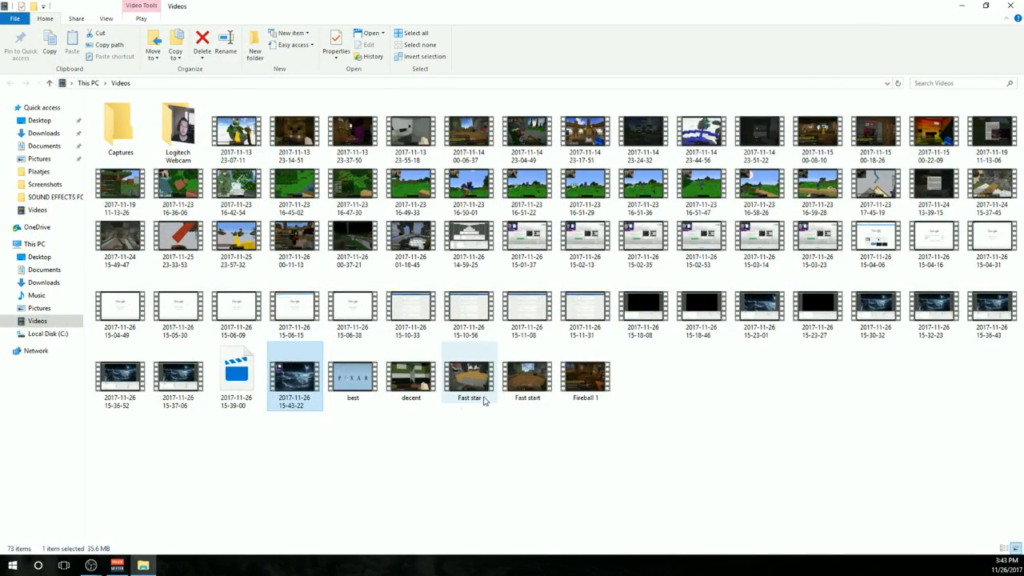
left_click(1010, 8)
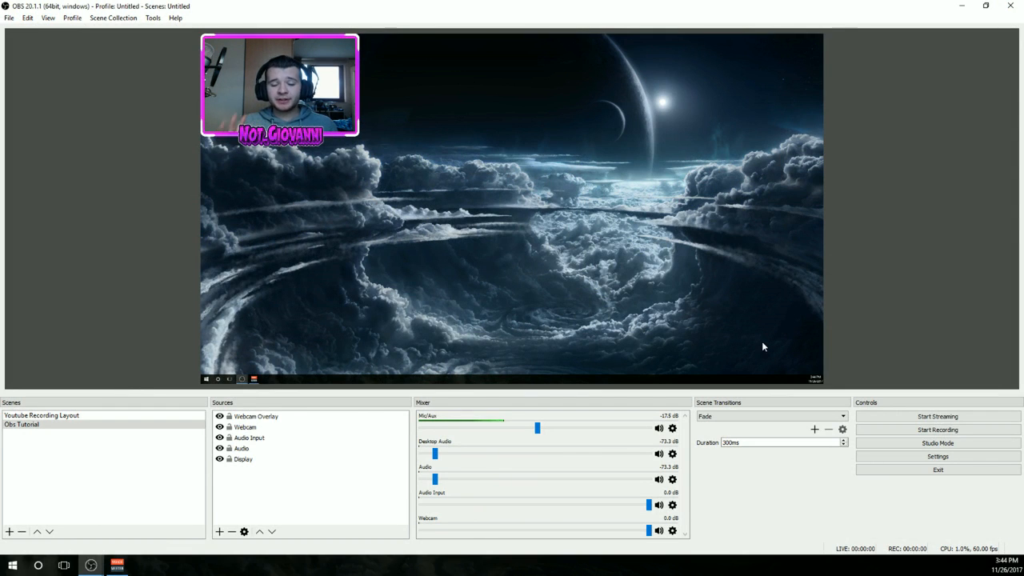